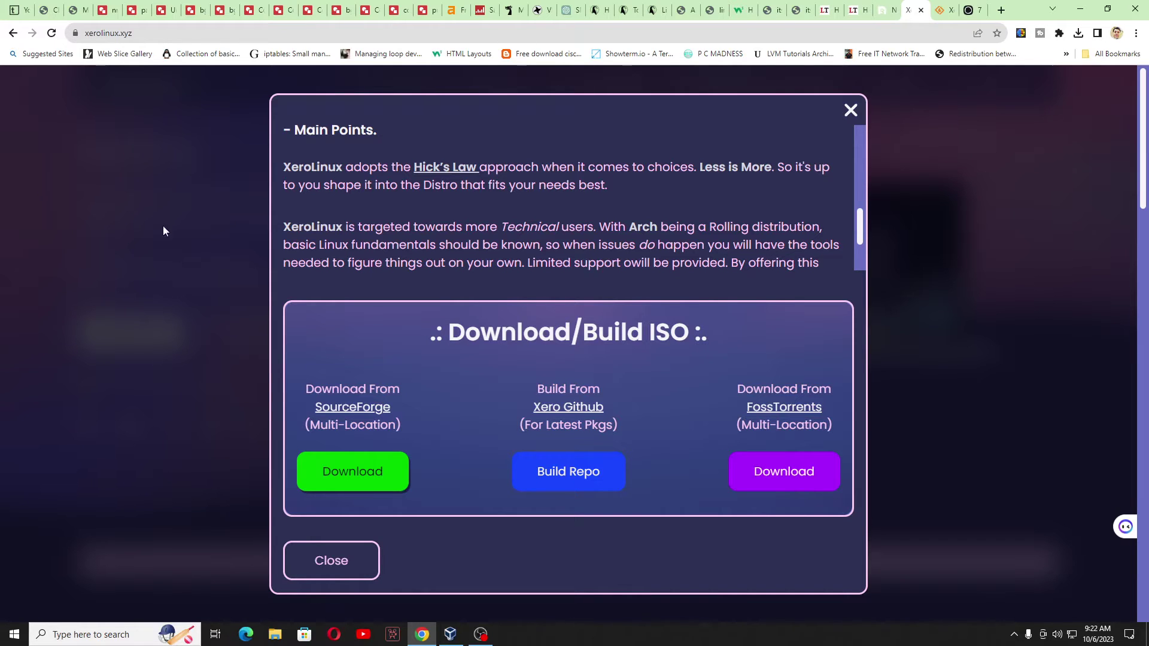
# Download xerolinux-2023.10-x86_64.iso from SourceForge, confirm it in Chrome's downloads, and minimize Chrome.
pyautogui.click(378, 475)
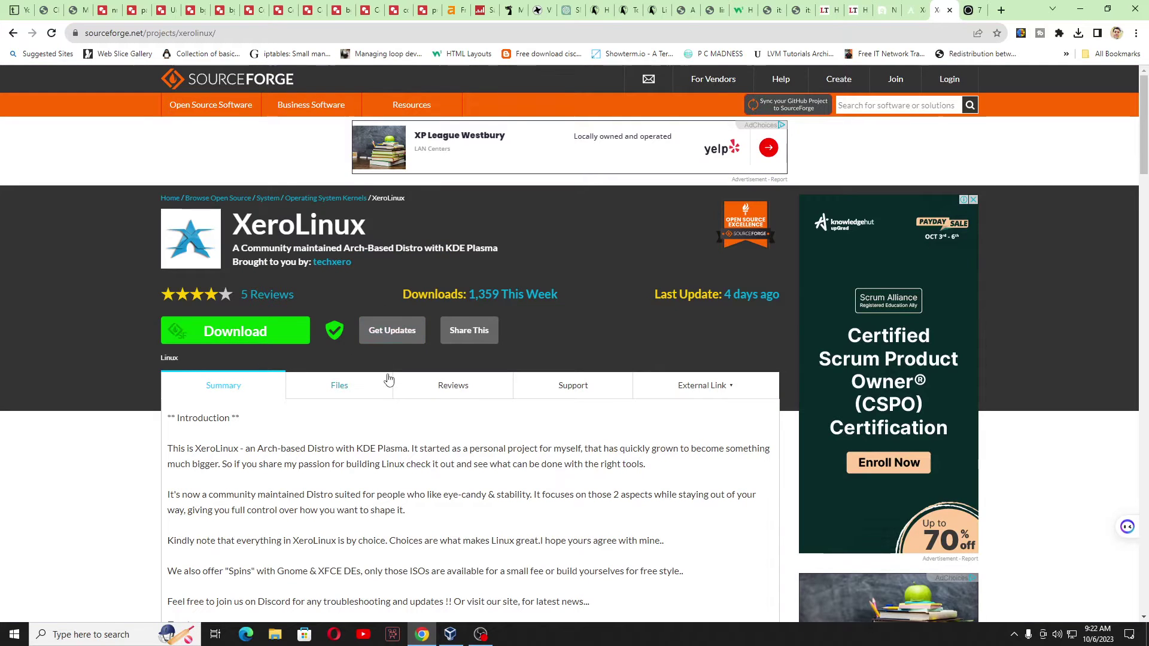
pyautogui.scroll(-8, 389, 379)
pyautogui.scroll(8, 389, 379)
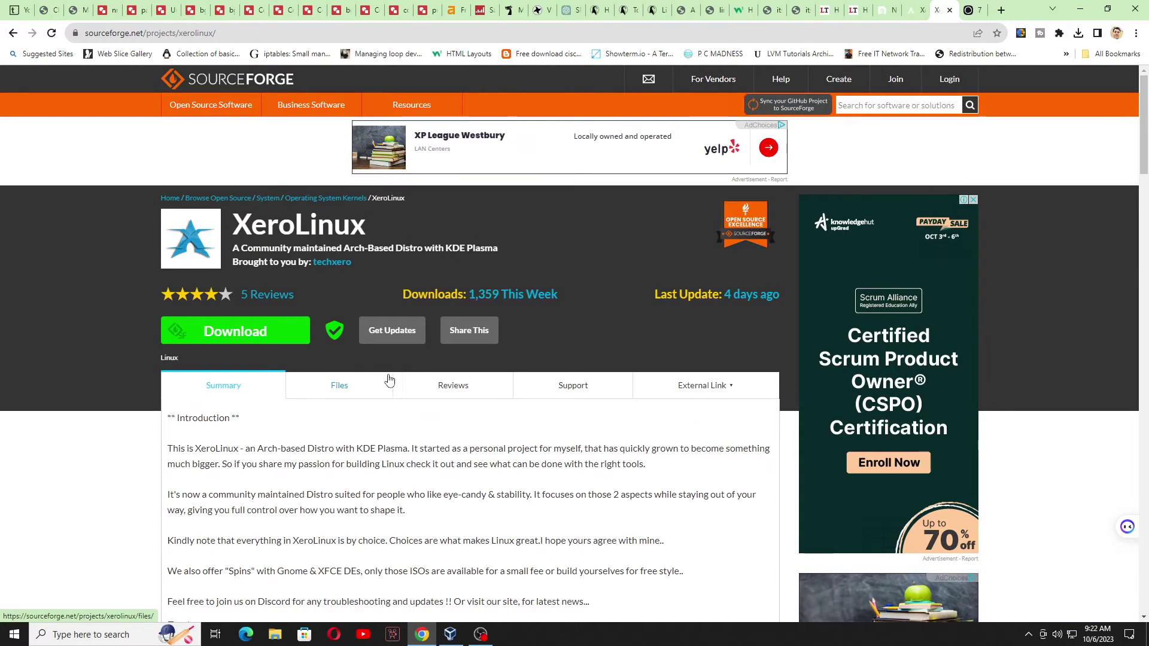
pyautogui.click(256, 333)
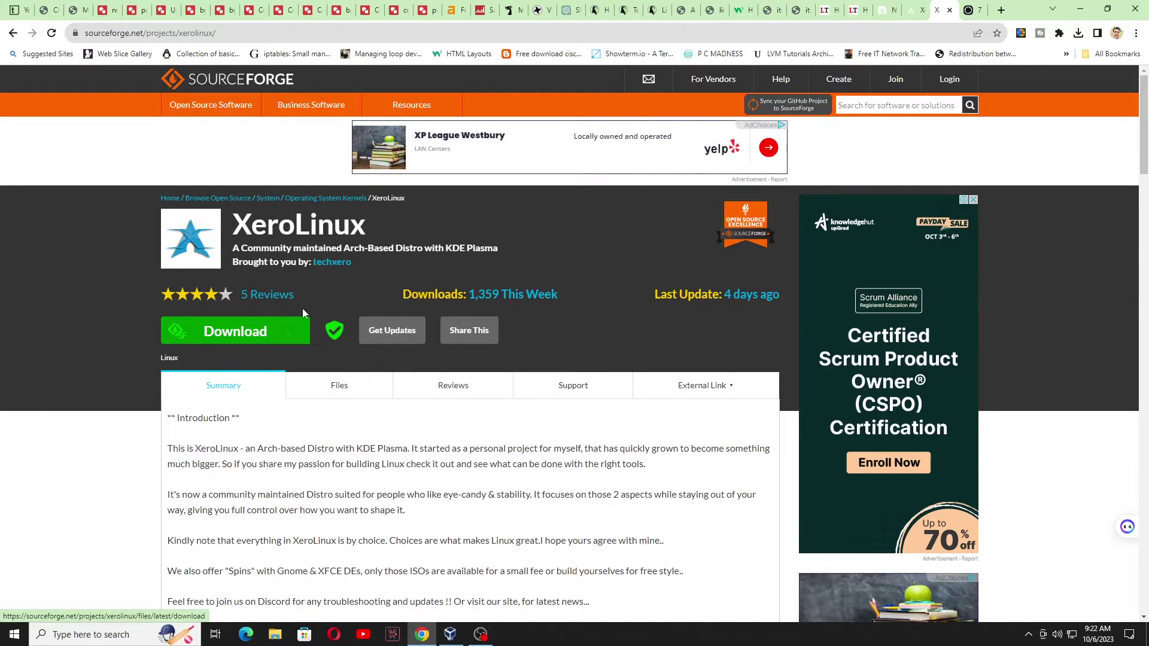
pyautogui.click(1079, 34)
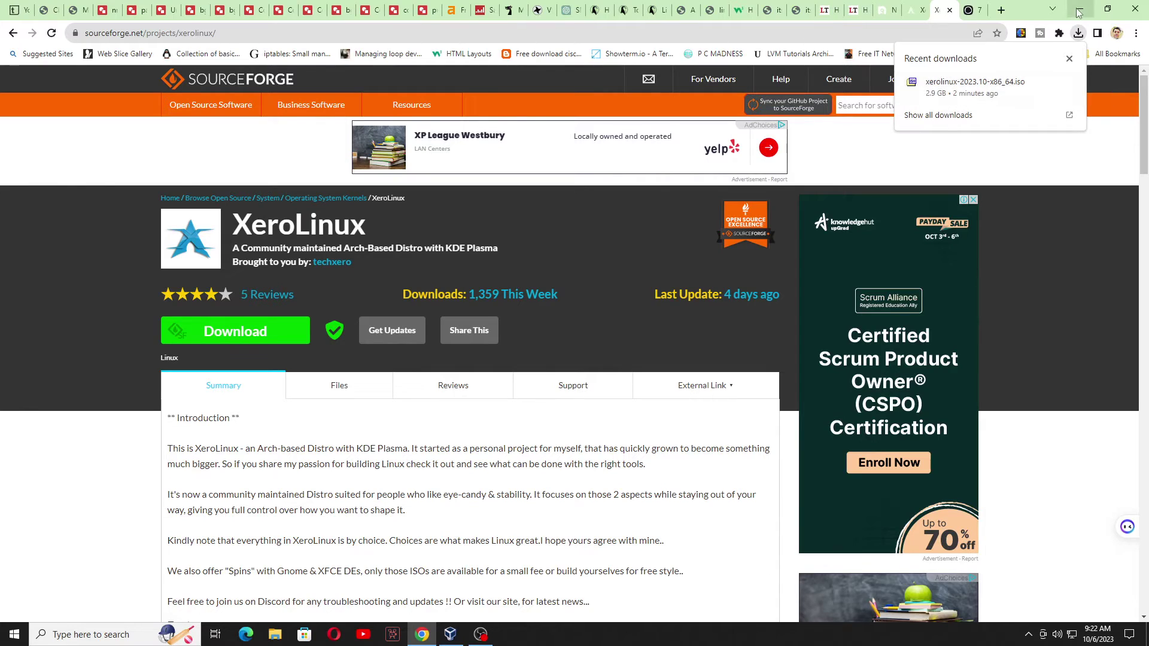
pyautogui.click(1079, 11)
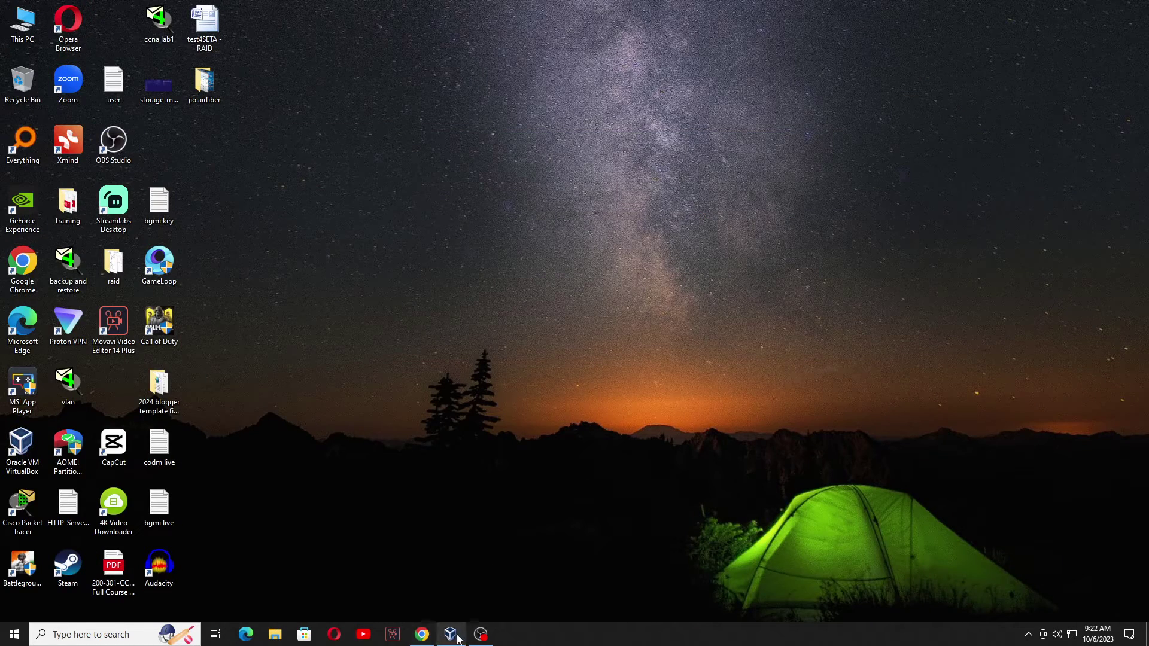
pyautogui.click(450, 634)
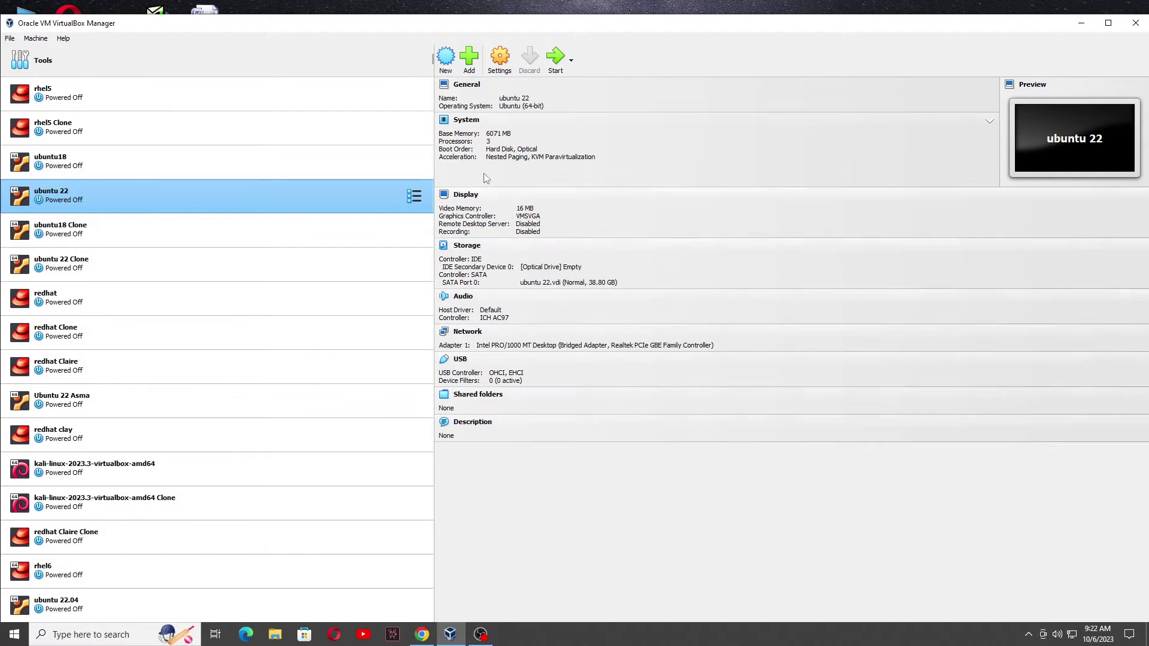
# Start a new virtual machine named 'xero linux' of Linux type.
pyautogui.click(446, 57)
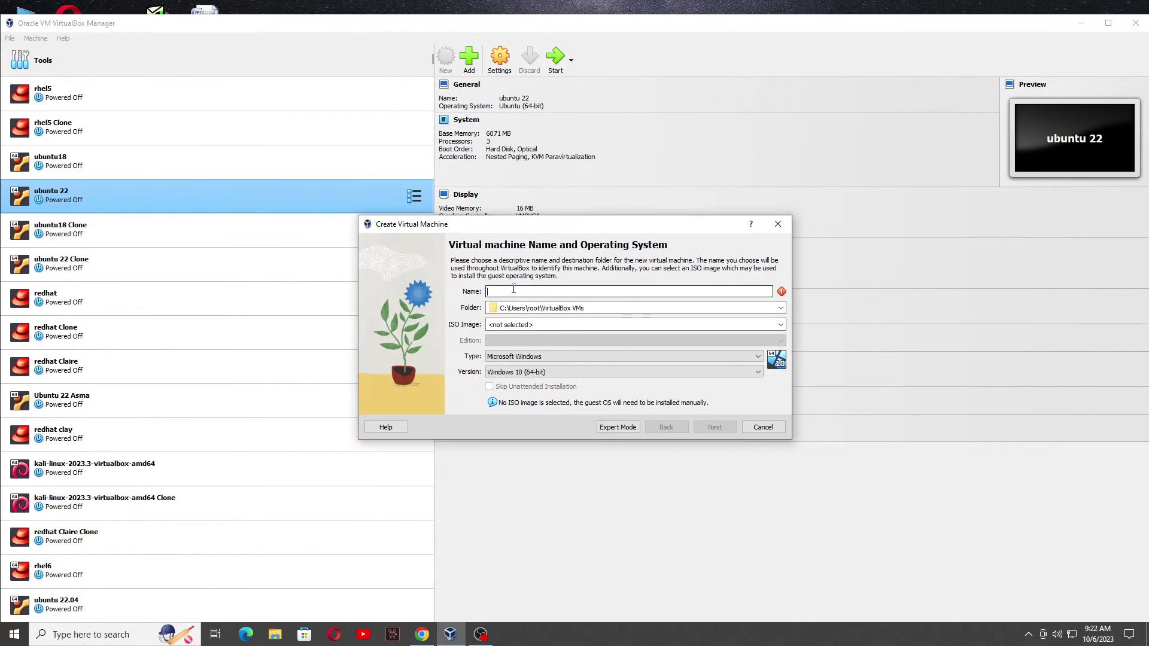
pyautogui.write('xero linux')
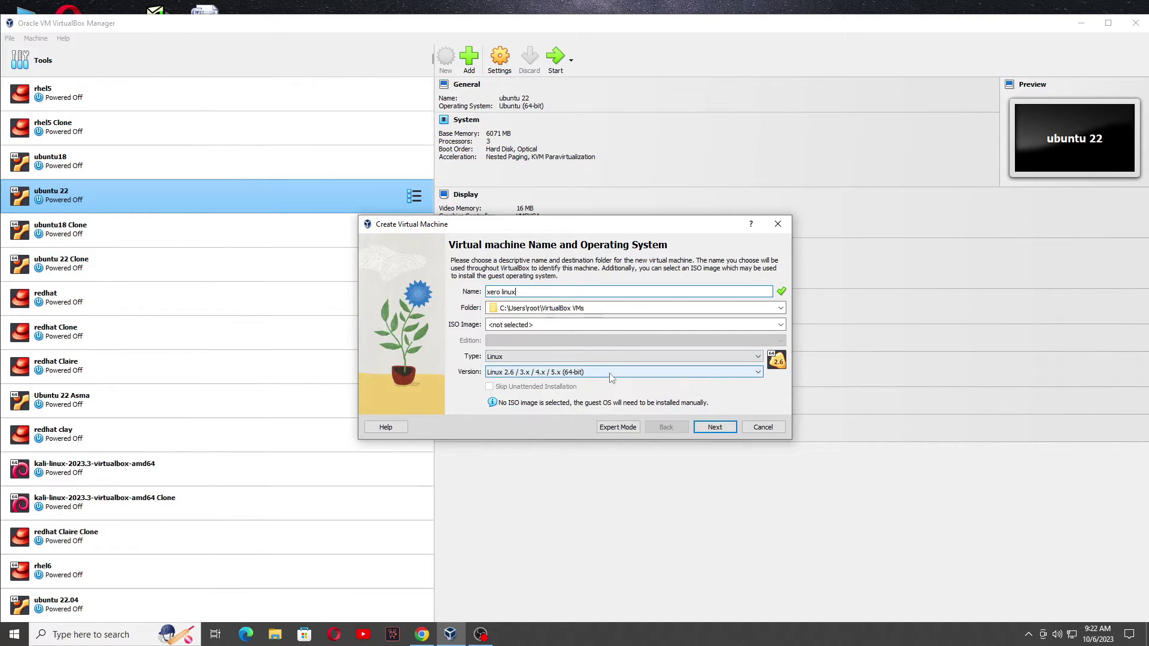
pyautogui.click(715, 427)
# Give the machine 4858 MB memory, 4 processors and a 28 GB disk, and finish creation.
pyautogui.moveTo(507, 285); pyautogui.dragTo(535, 285)
pyautogui.moveTo(490, 316); pyautogui.dragTo(516, 316)
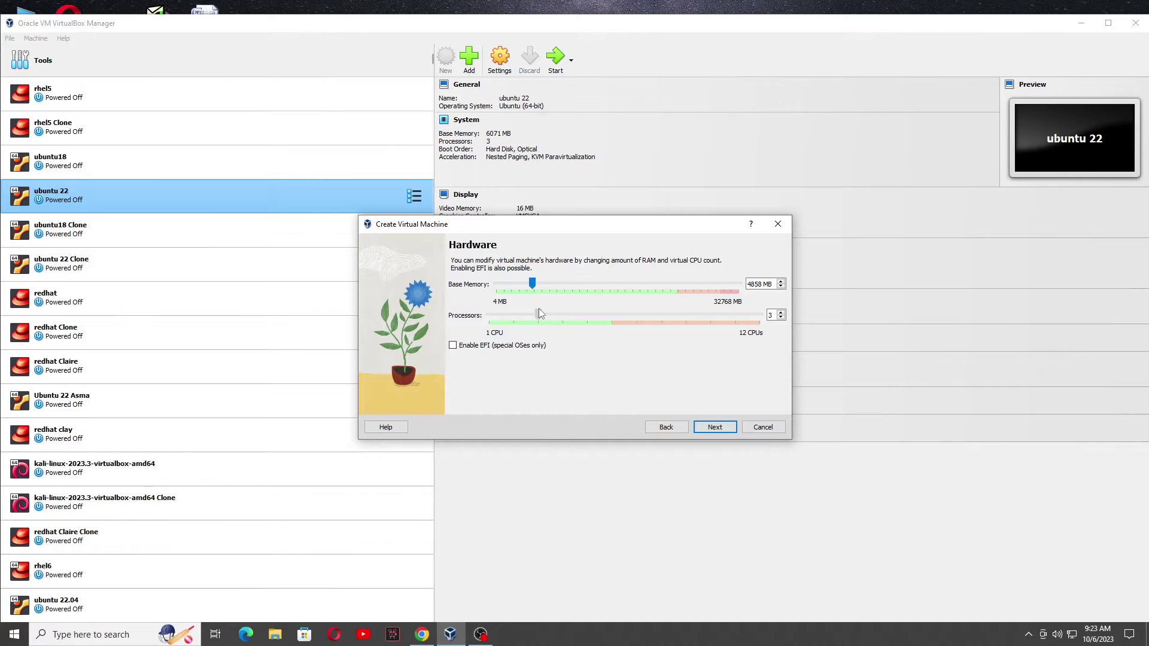
pyautogui.moveTo(539, 314); pyautogui.dragTo(561, 314)
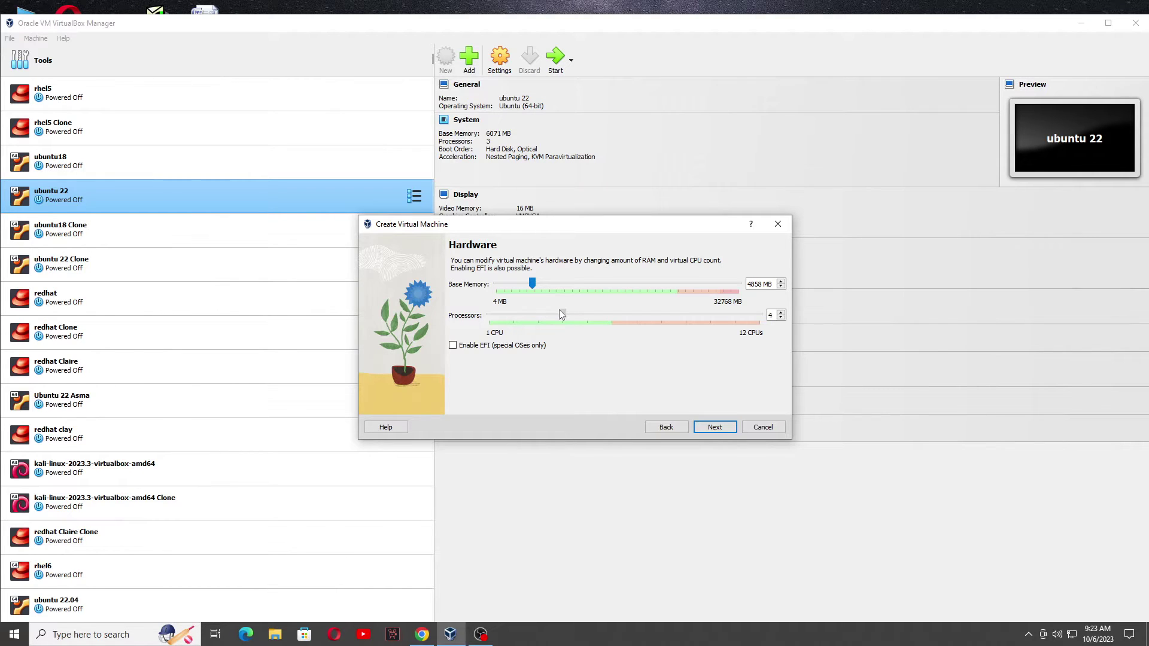
pyautogui.click(704, 428)
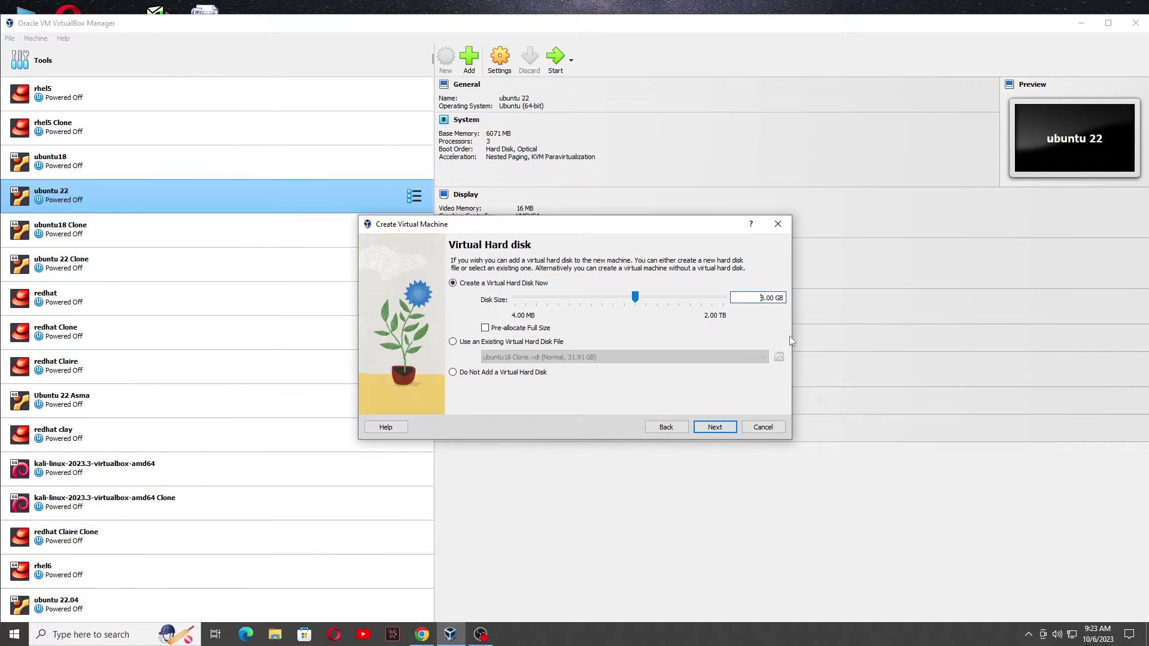
pyautogui.write('2')
pyautogui.click(724, 427)
pyautogui.click(715, 427)
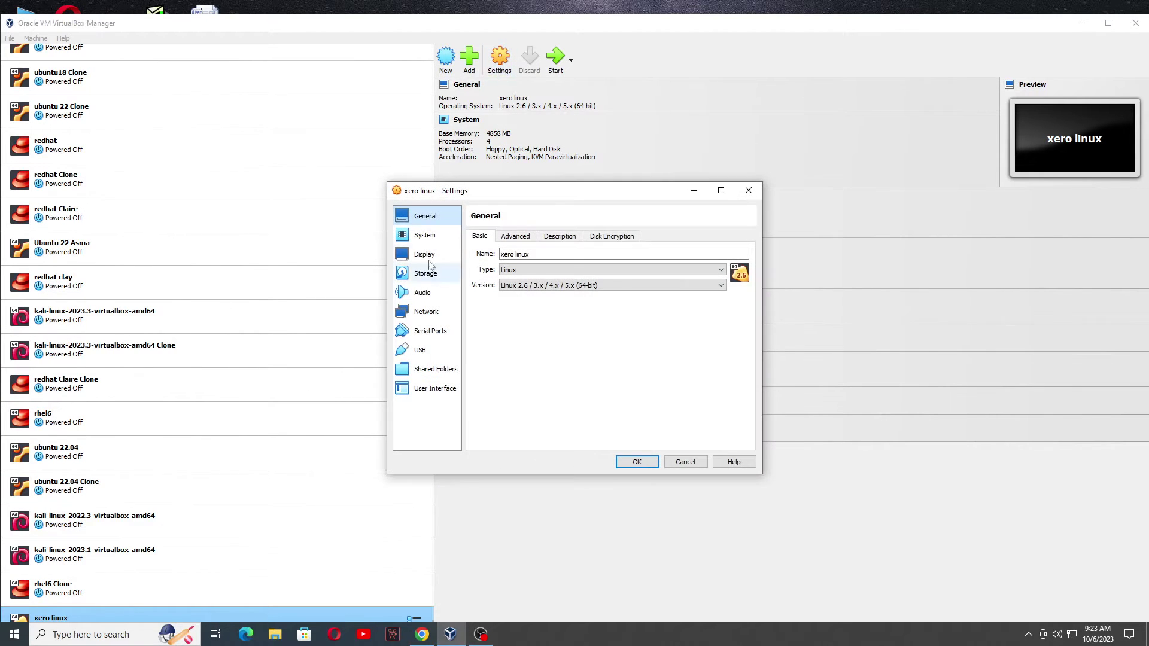
# Remove Floppy from the boot order and move Hard Disk above Optical.
pyautogui.click(423, 235)
pyautogui.click(539, 286)
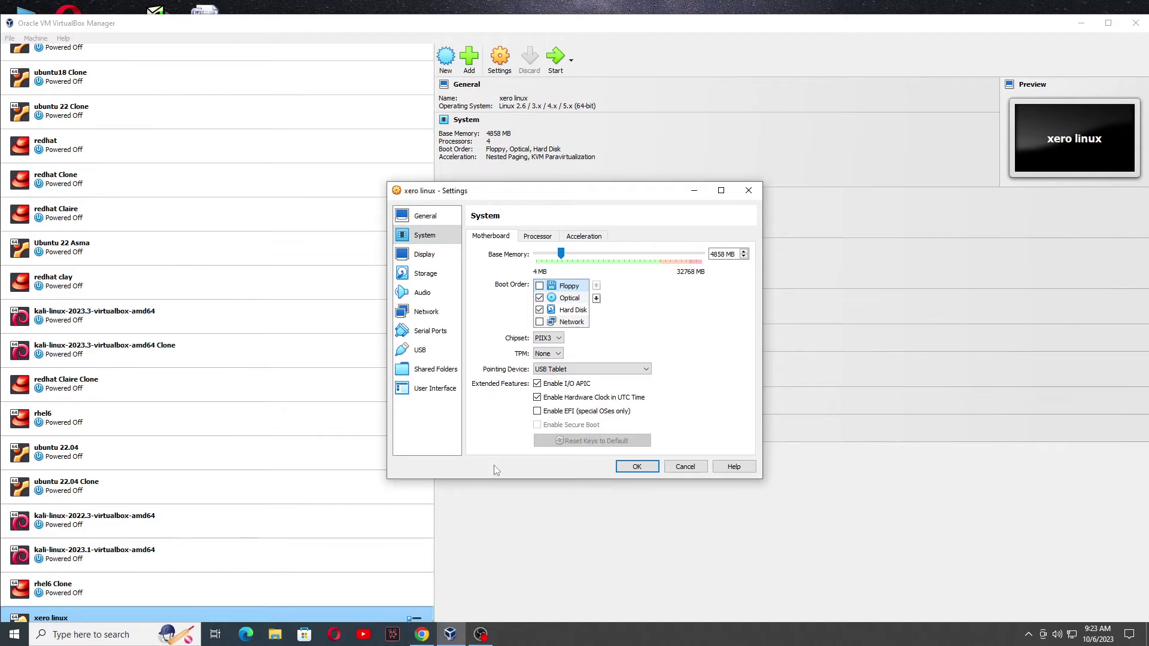
pyautogui.click(574, 311)
pyautogui.click(596, 285)
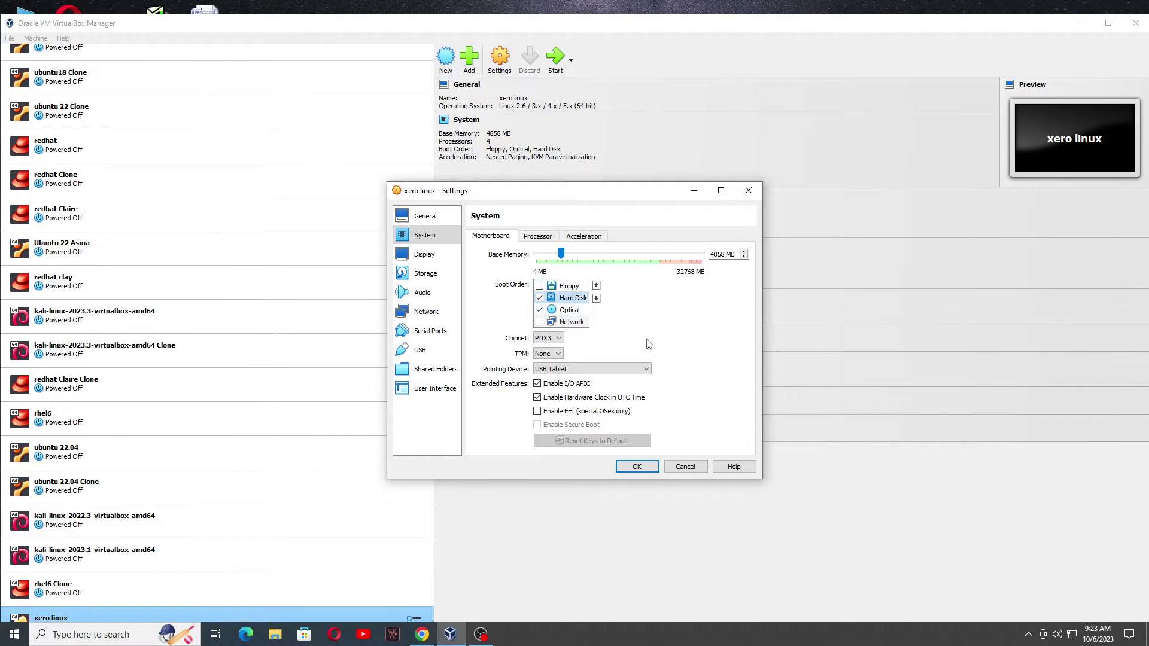
# Select the empty optical drive in the Storage settings.
pyautogui.click(426, 273)
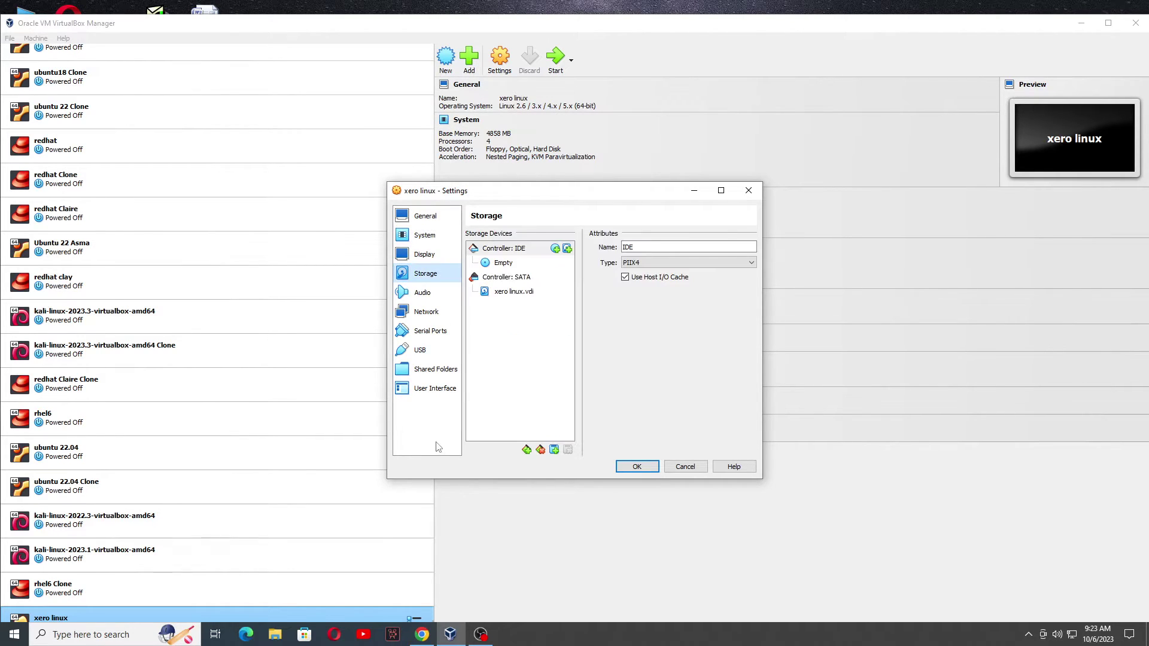
pyautogui.click(505, 264)
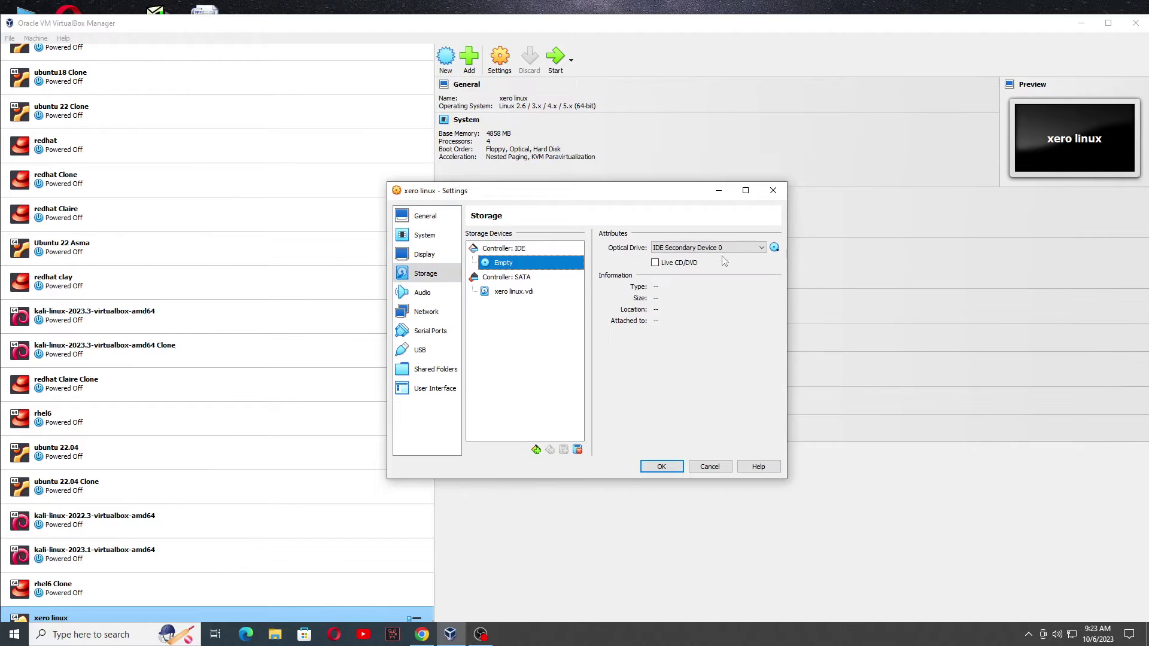
pyautogui.click(774, 248)
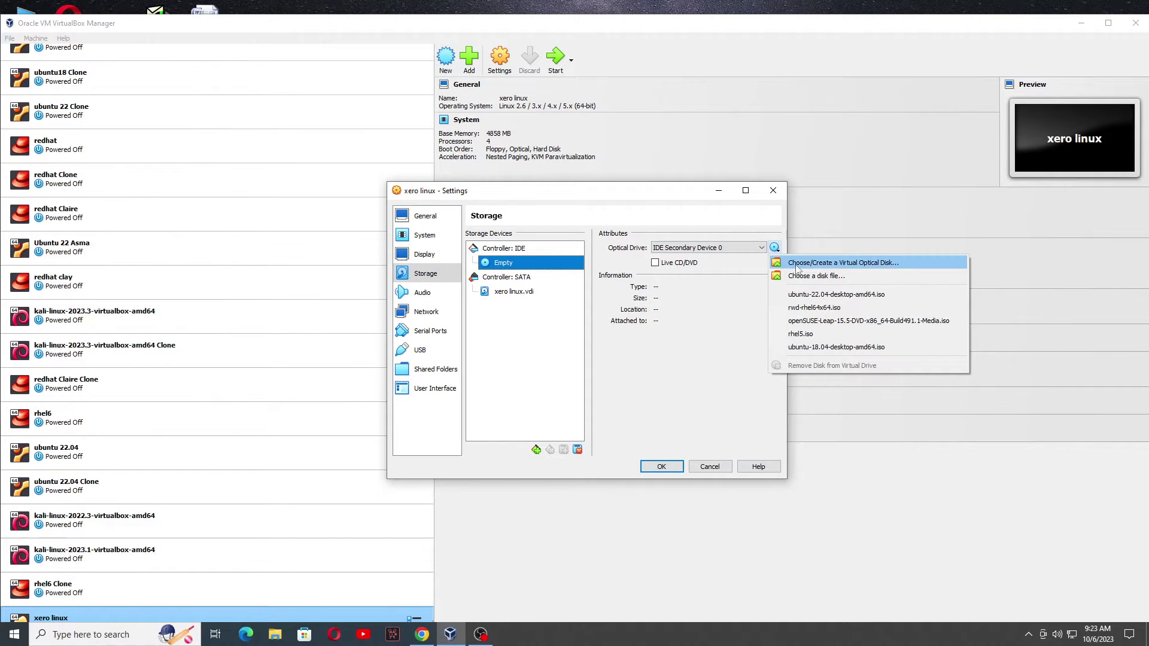
# Insert xerolinux-2023.10-x86_64.iso from Downloads into the optical drive.
pyautogui.click(797, 266)
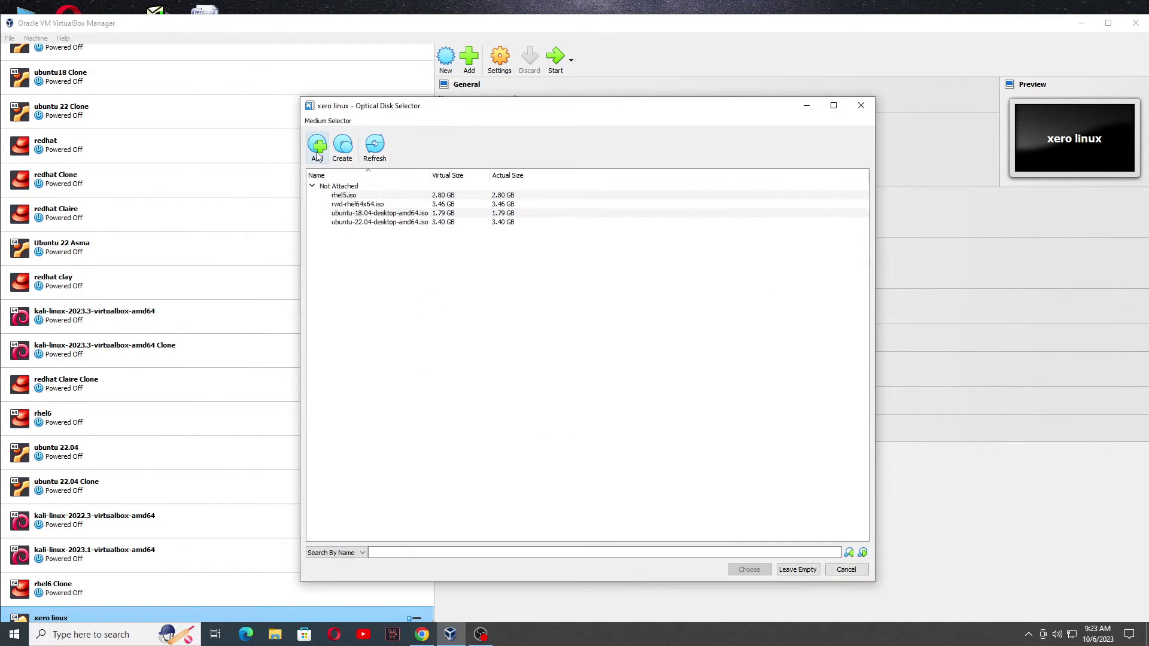
pyautogui.click(318, 146)
pyautogui.click(345, 224)
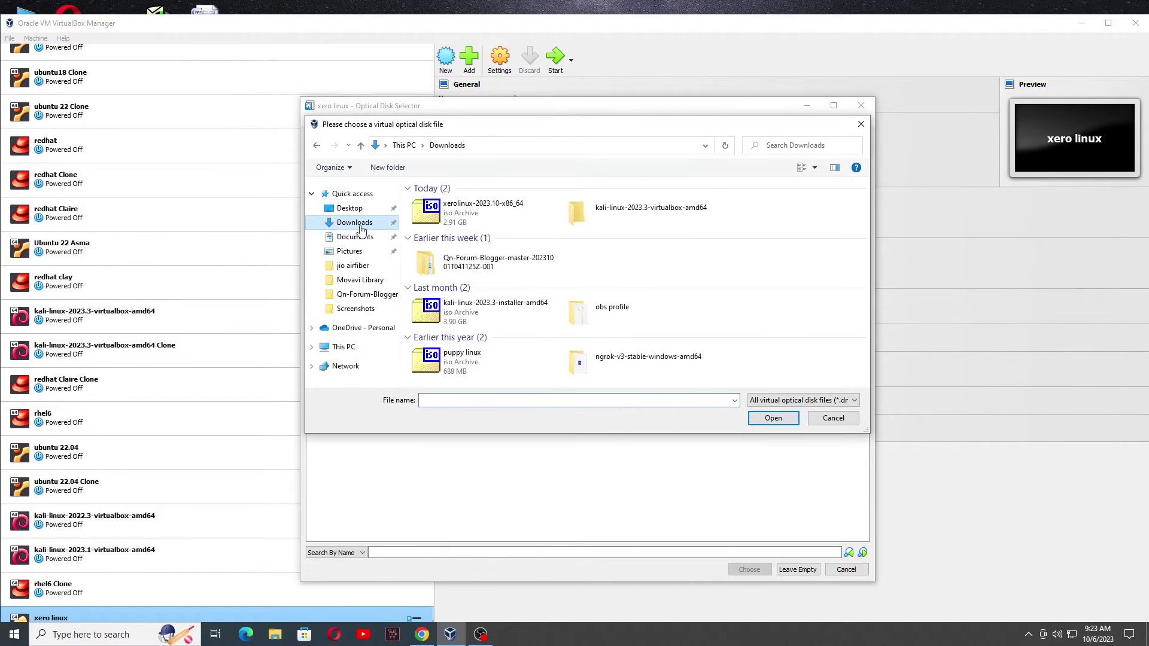
pyautogui.click(437, 223)
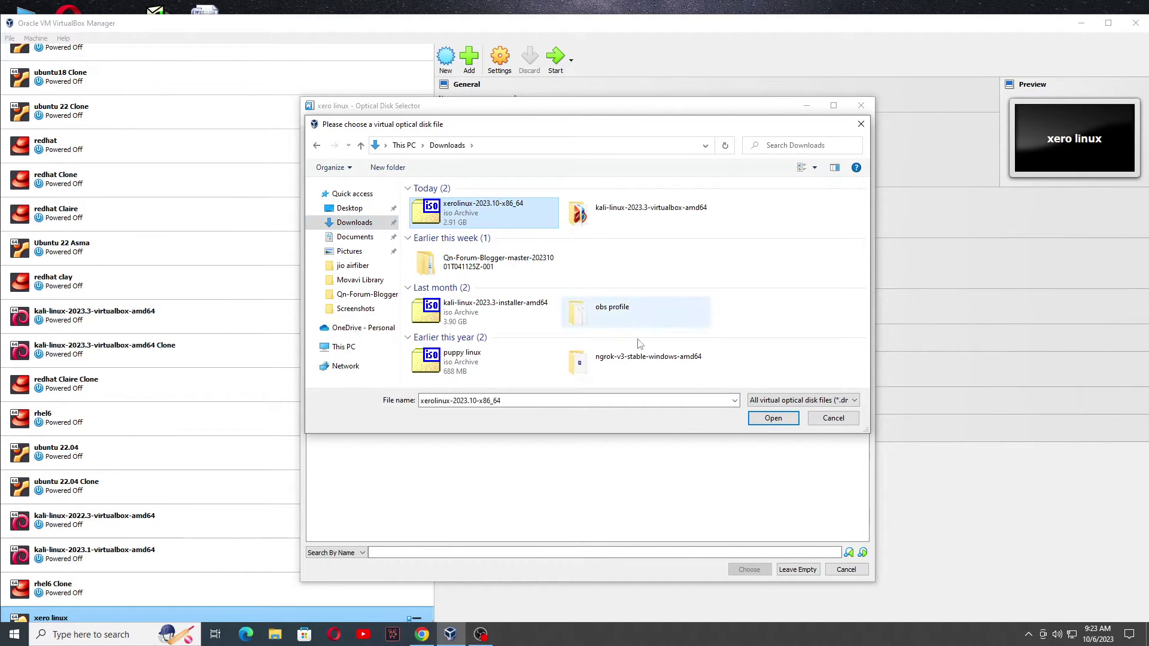
pyautogui.click(758, 422)
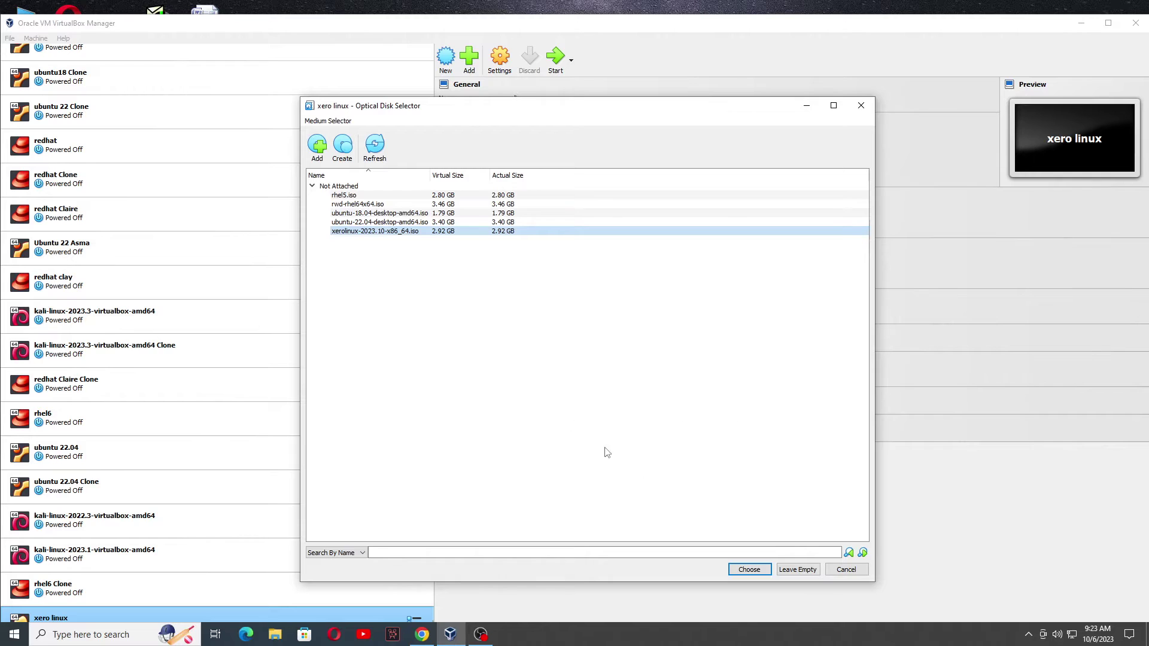
pyautogui.click(744, 571)
# Set the network adapter to Bridged Adapter, save the settings, and start the VM.
pyautogui.click(435, 314)
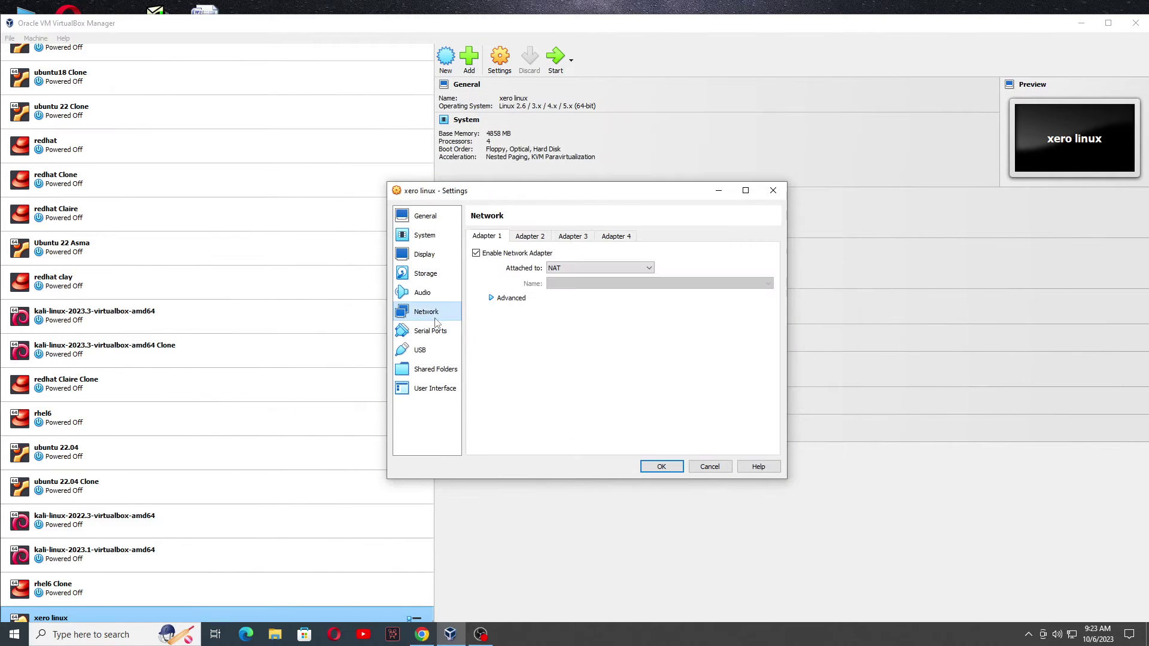
pyautogui.click(585, 268)
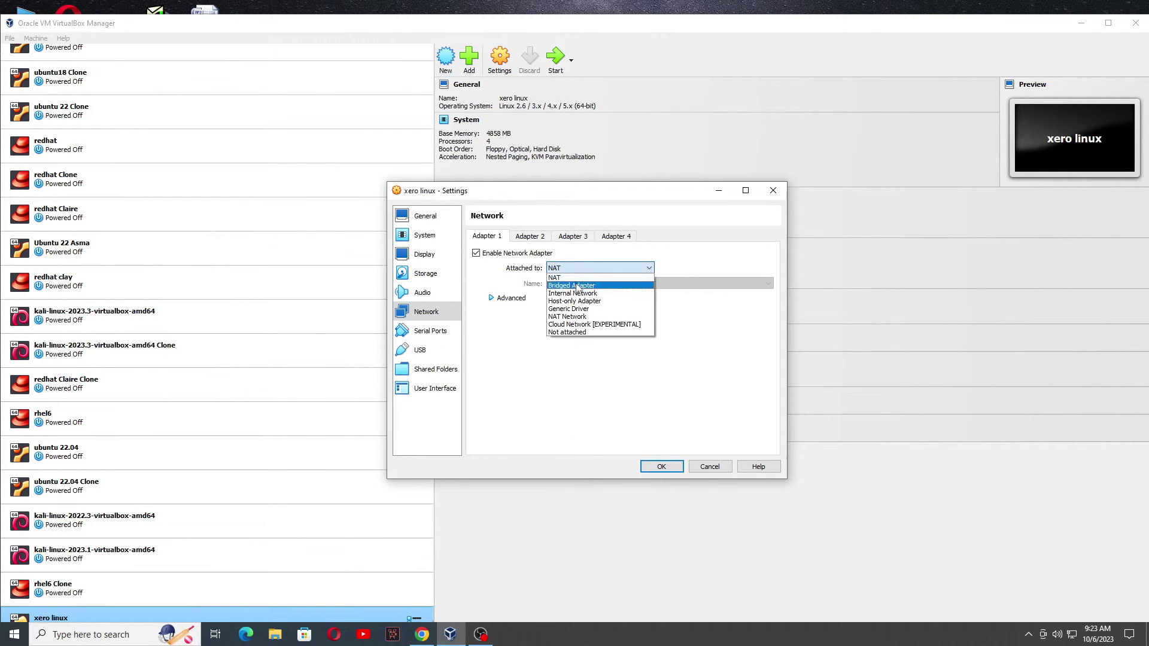
pyautogui.click(582, 302)
pyautogui.click(662, 467)
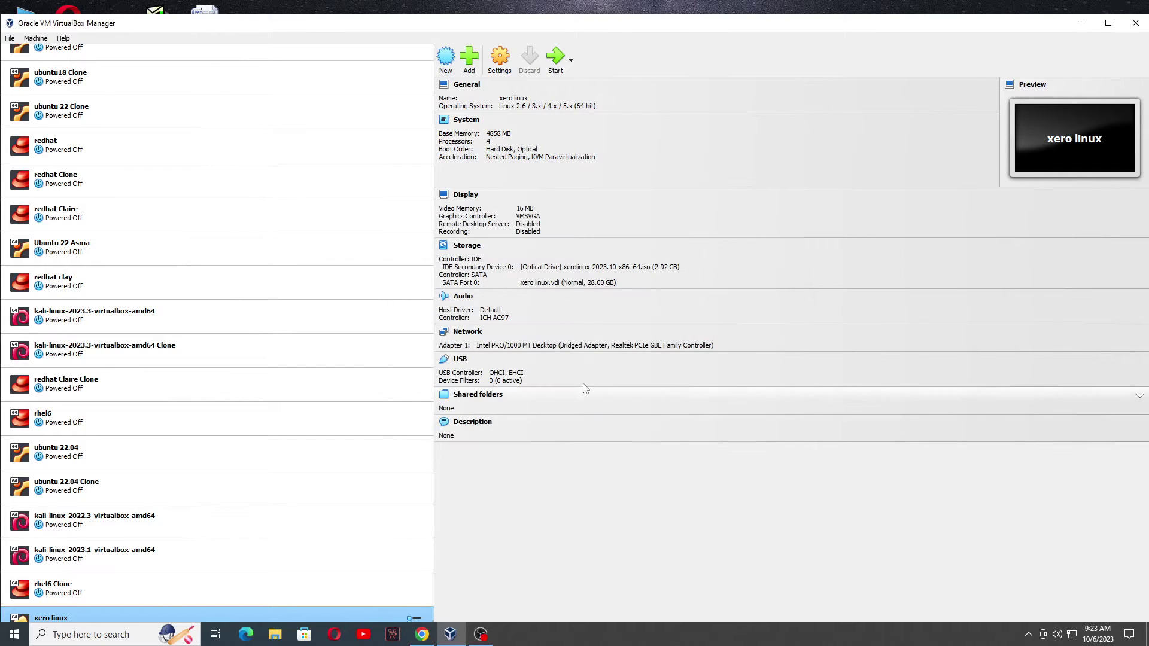
pyautogui.click(553, 56)
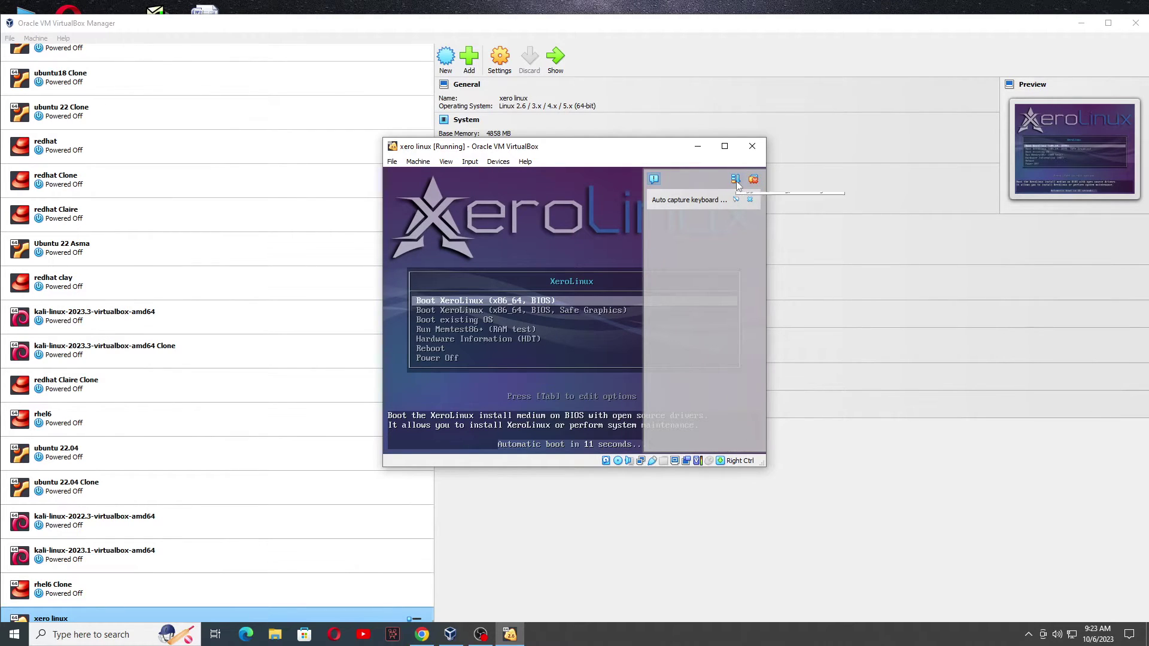
# Dismiss the keyboard capture notice and make the VM window fill the screen.
pyautogui.click(754, 180)
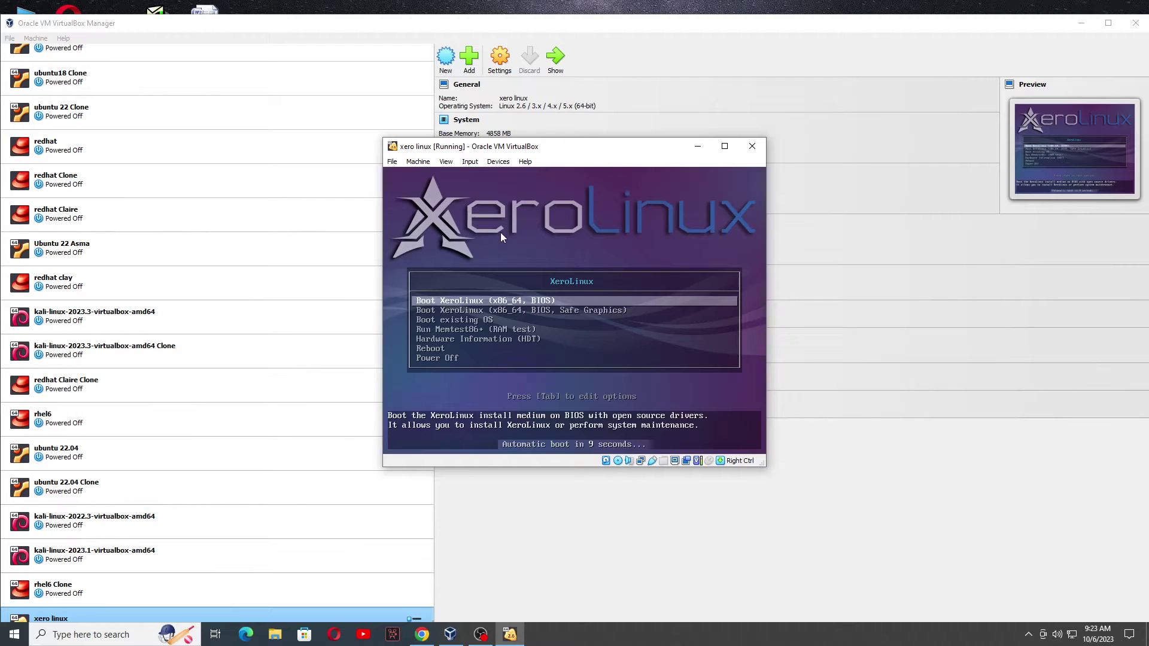
pyautogui.click(724, 146)
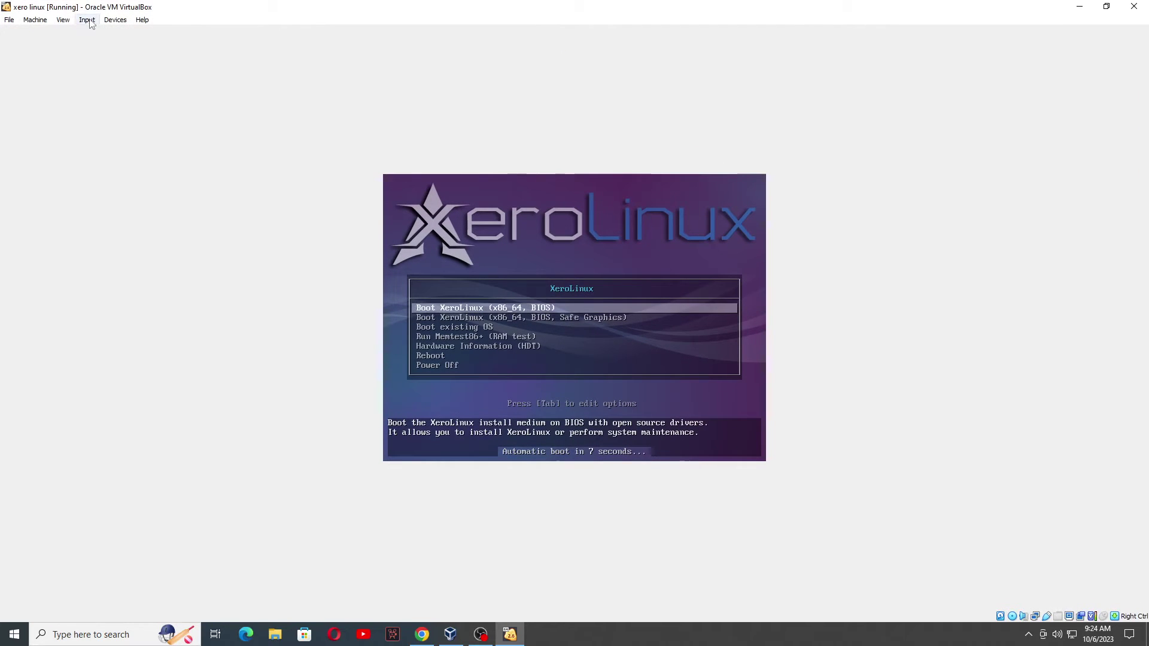
pyautogui.click(64, 20)
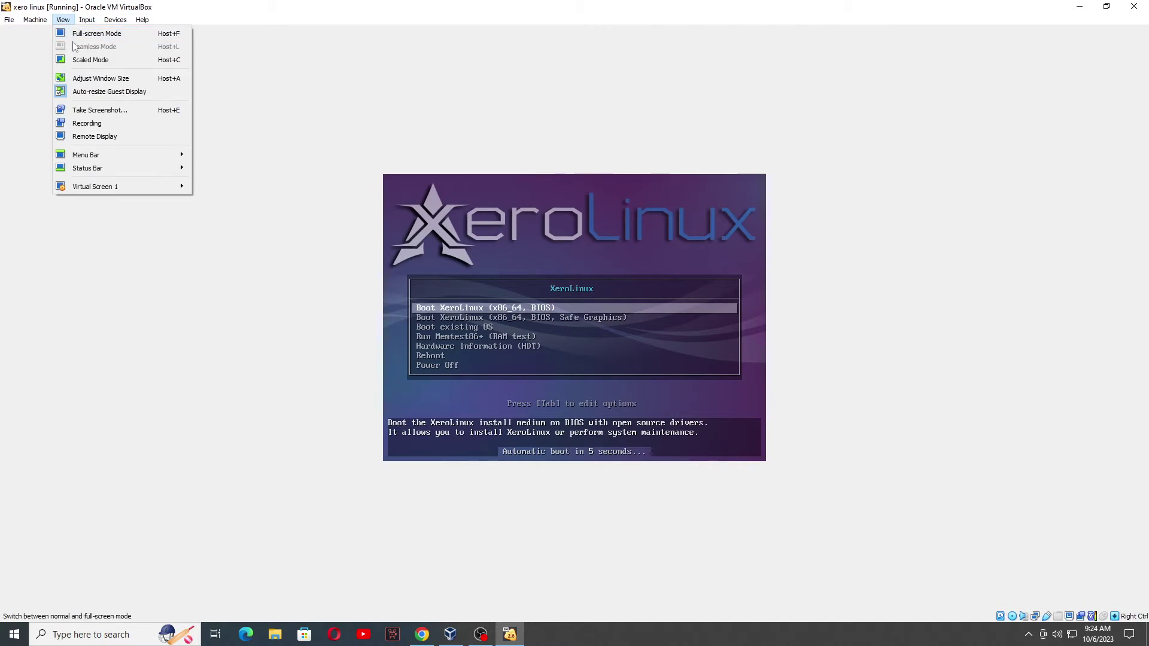
pyautogui.click(102, 74)
pyautogui.click(727, 159)
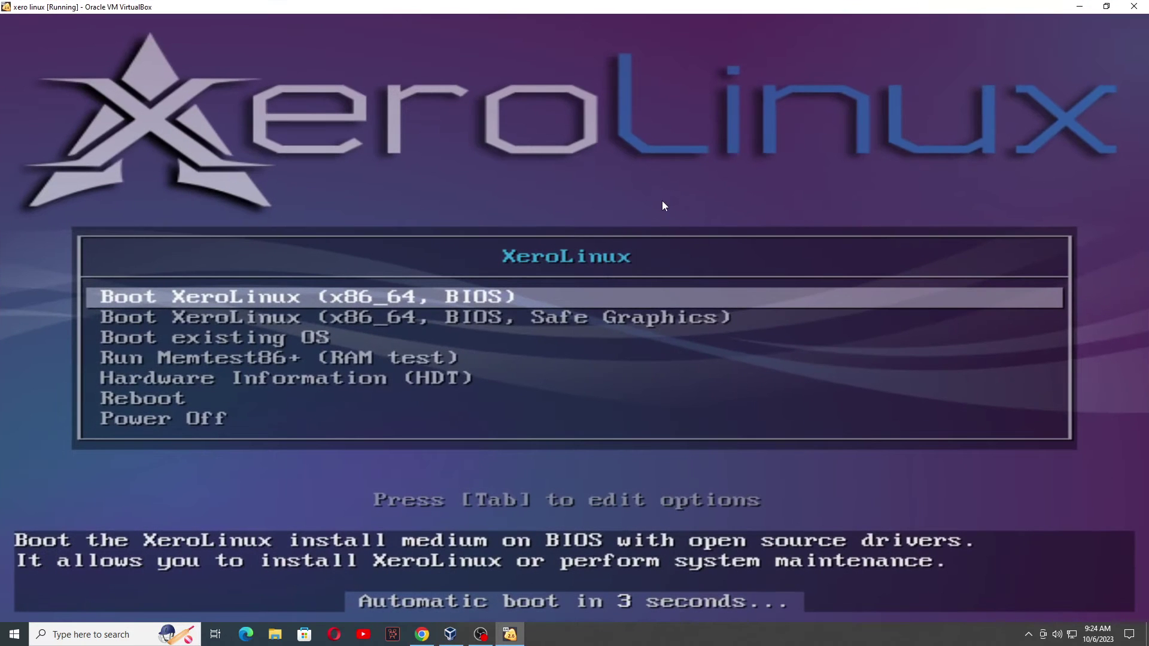
# Boot the 'Boot XeroLinux (x86_64, BIOS, Safe Graphics)' entry from the boot menu.
pyautogui.press('Down')
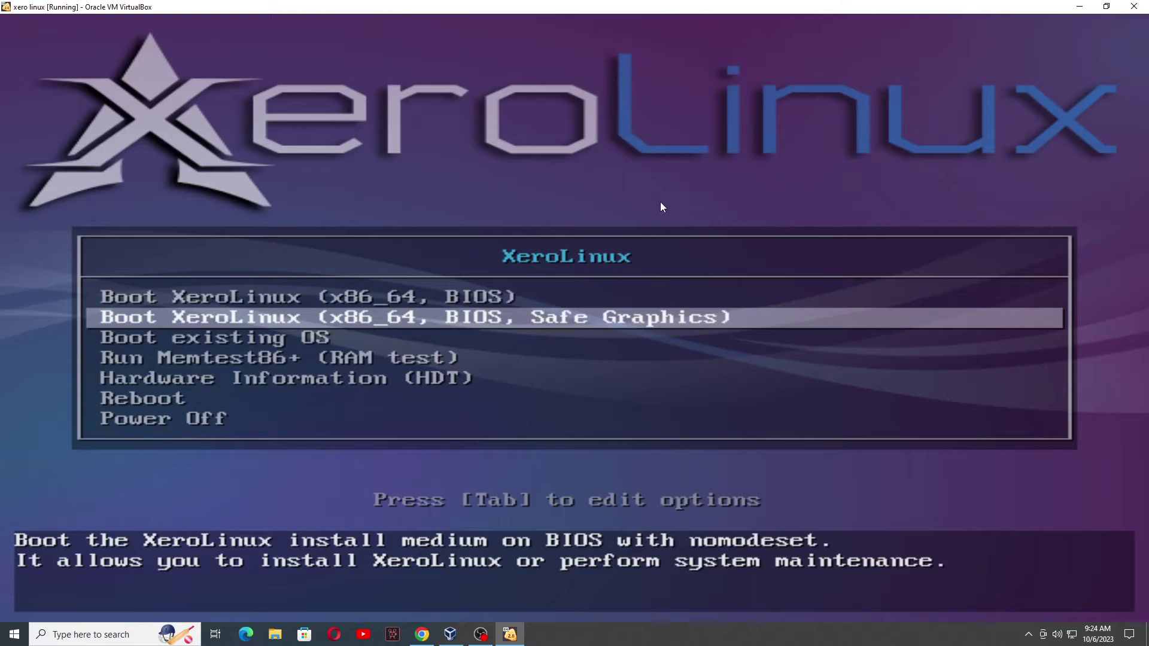
pyautogui.press('Down')
pyautogui.press('Down')
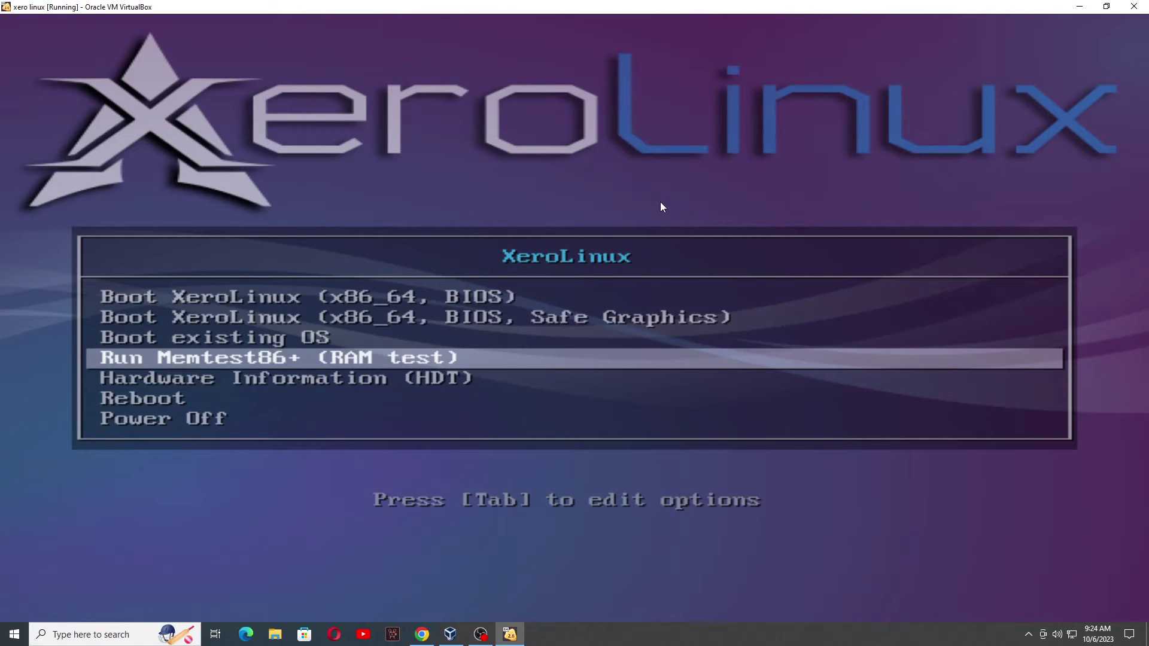
pyautogui.press('Down')
pyautogui.press('Down')
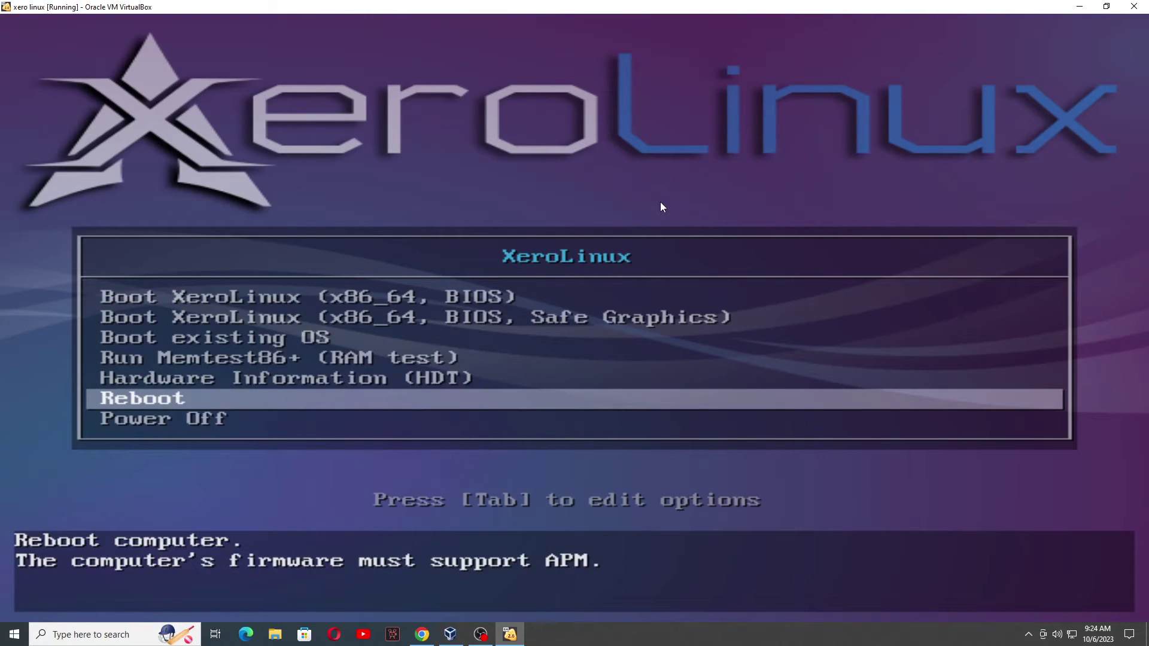
pyautogui.press('Down')
pyautogui.press('Up')
pyautogui.press('Up')
pyautogui.press('Up')
pyautogui.press('Up')
pyautogui.press('Up')
pyautogui.press('Up')
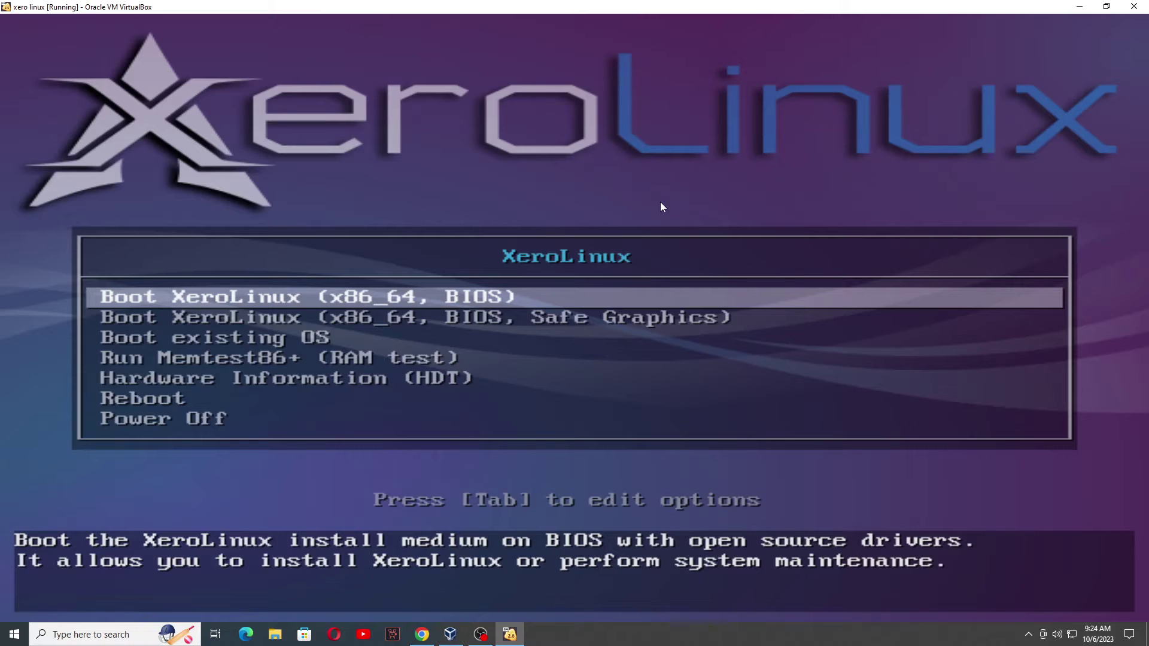
pyautogui.press('Down')
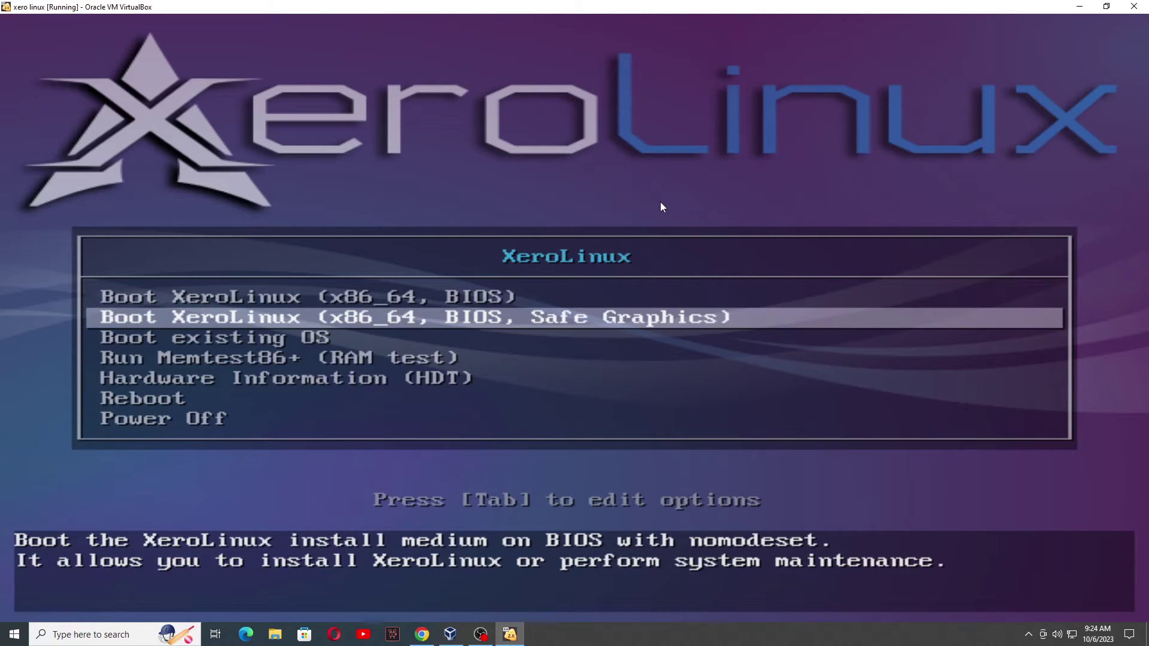
pyautogui.press('Return')
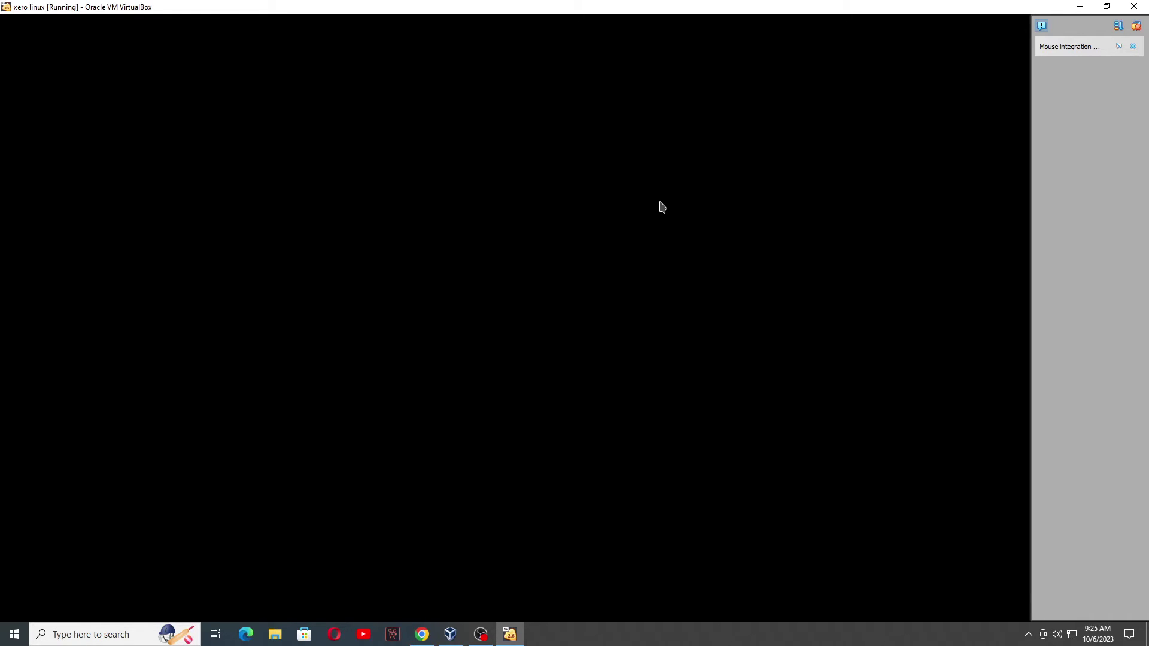
# Close the VirtualBox notifications side panel while the guest boots.
pyautogui.click(1136, 25)
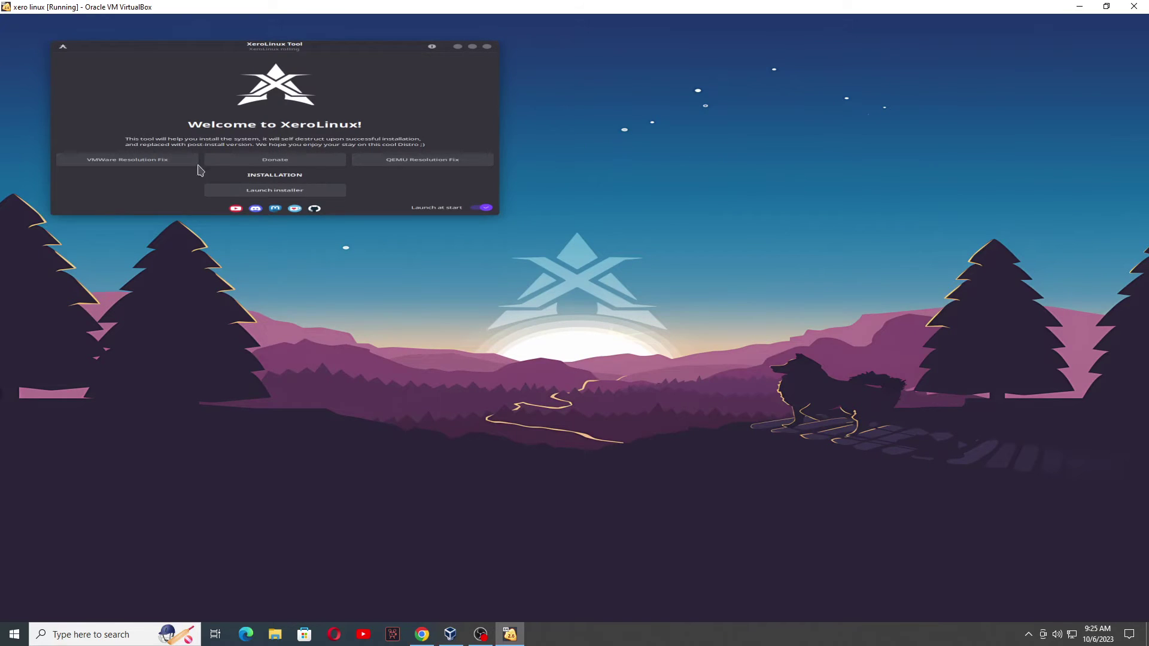
# Centre the XeroLinux Tool, apply the QEMU Resolution Fix, and close it to launch the installer.
pyautogui.moveTo(247, 53); pyautogui.dragTo(557, 137)
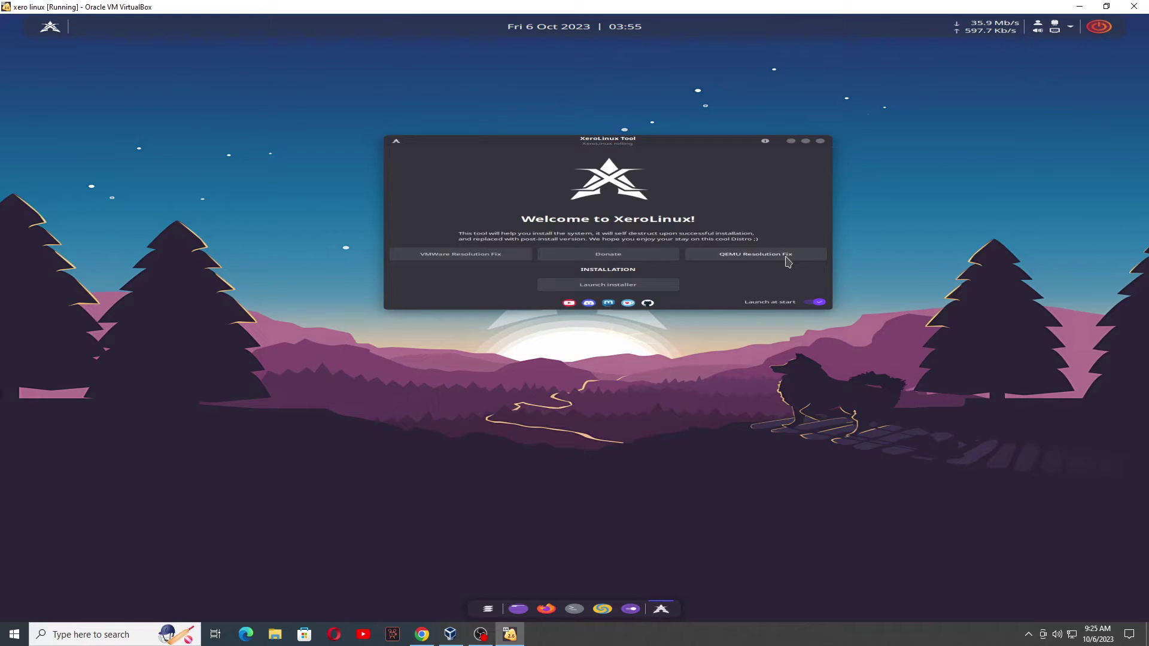
pyautogui.click(788, 262)
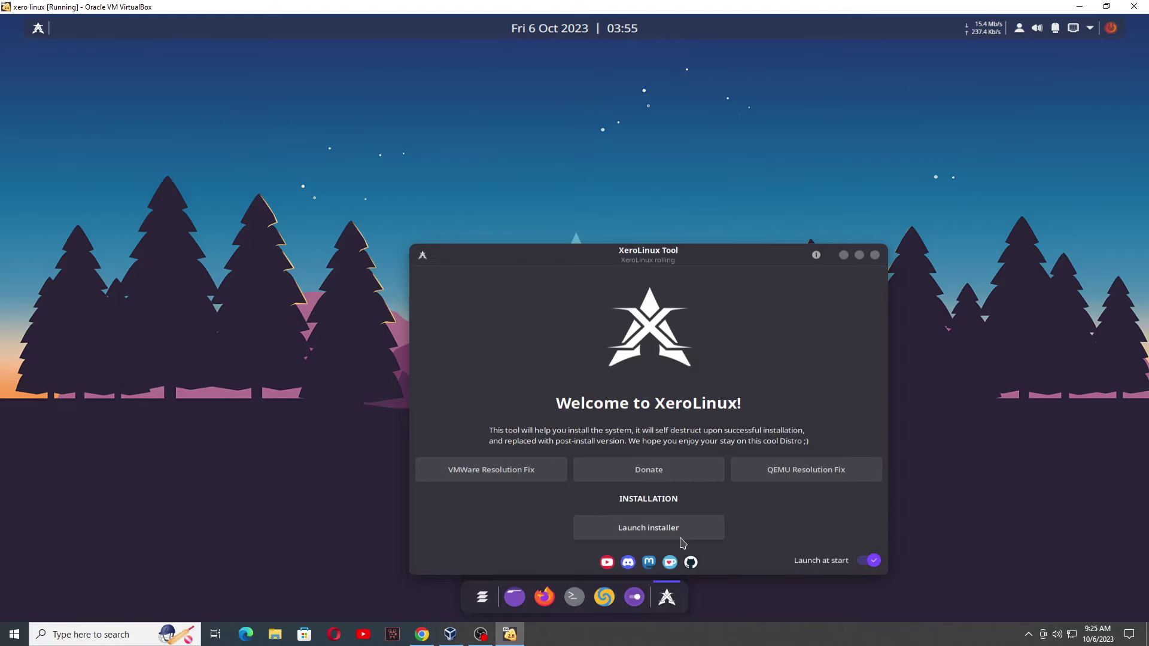
pyautogui.click(875, 255)
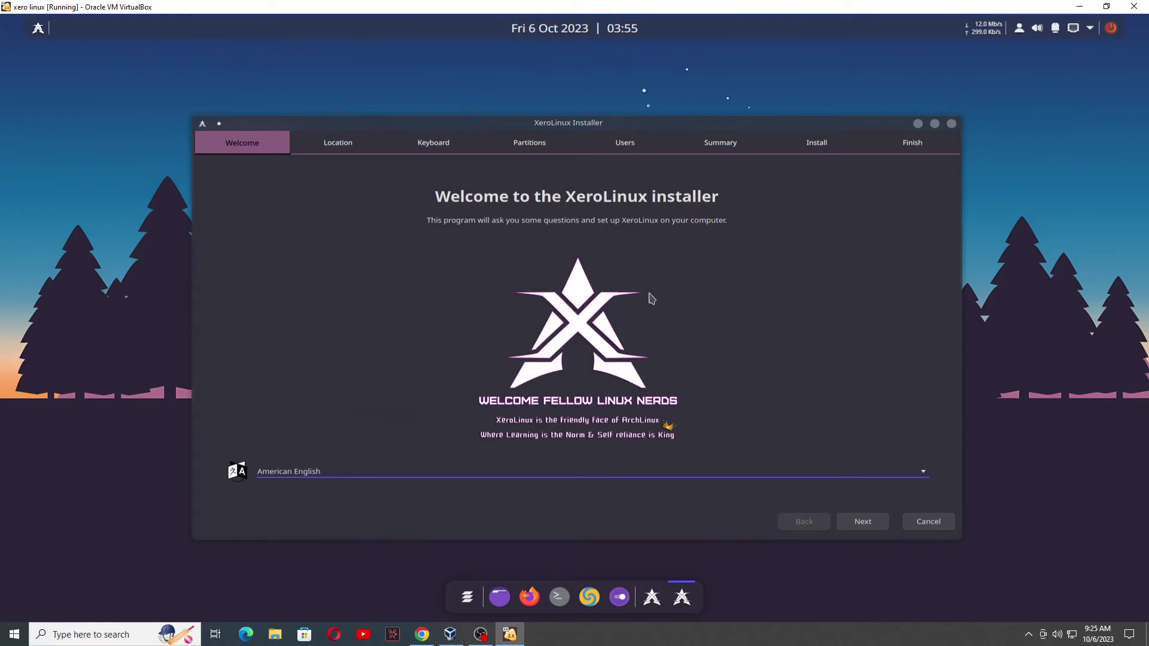
# Accept Asia/Kolkata and the English (US) keyboard, then choose Erase disk for the 28 GiB drive.
pyautogui.click(440, 148)
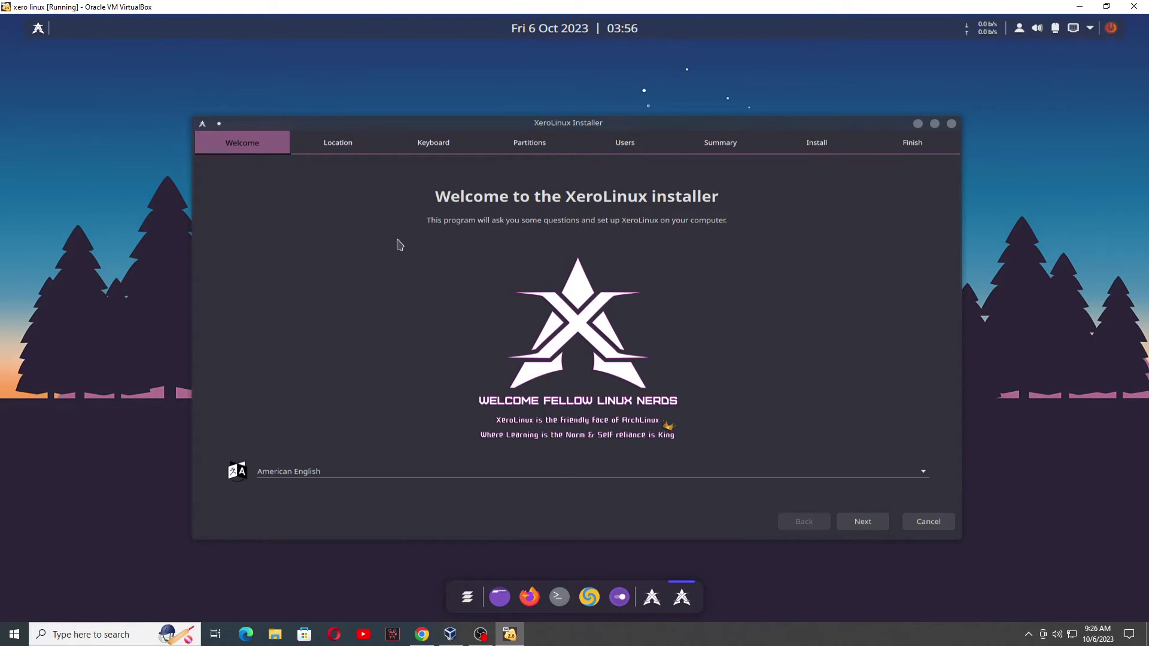
pyautogui.click(856, 522)
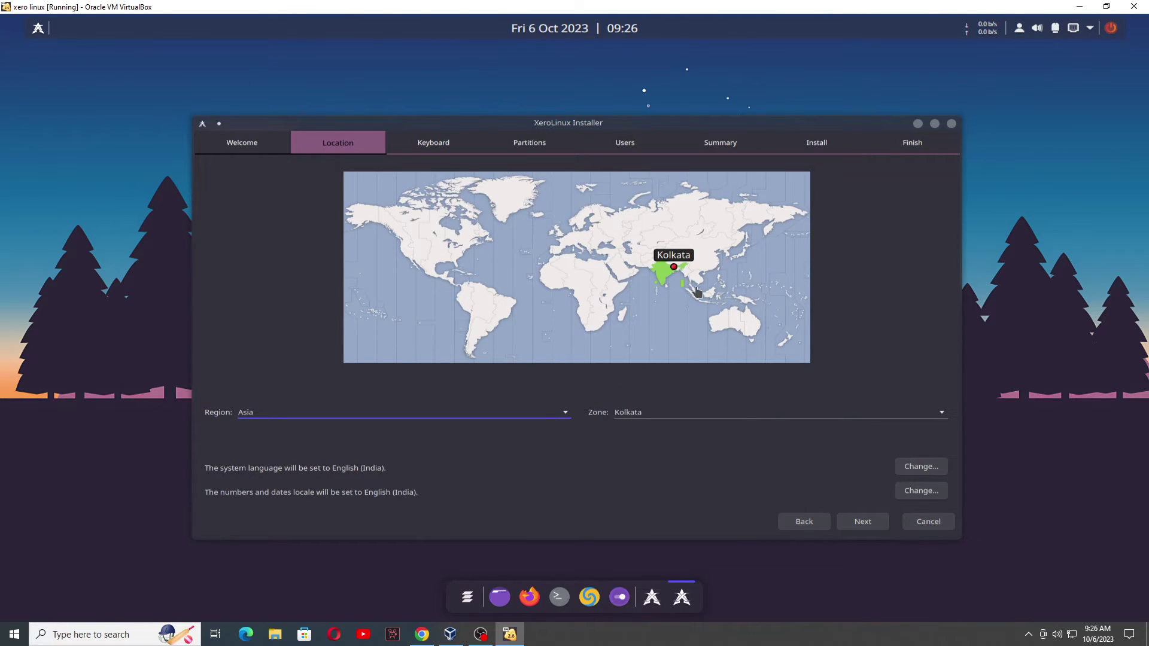
pyautogui.click(863, 523)
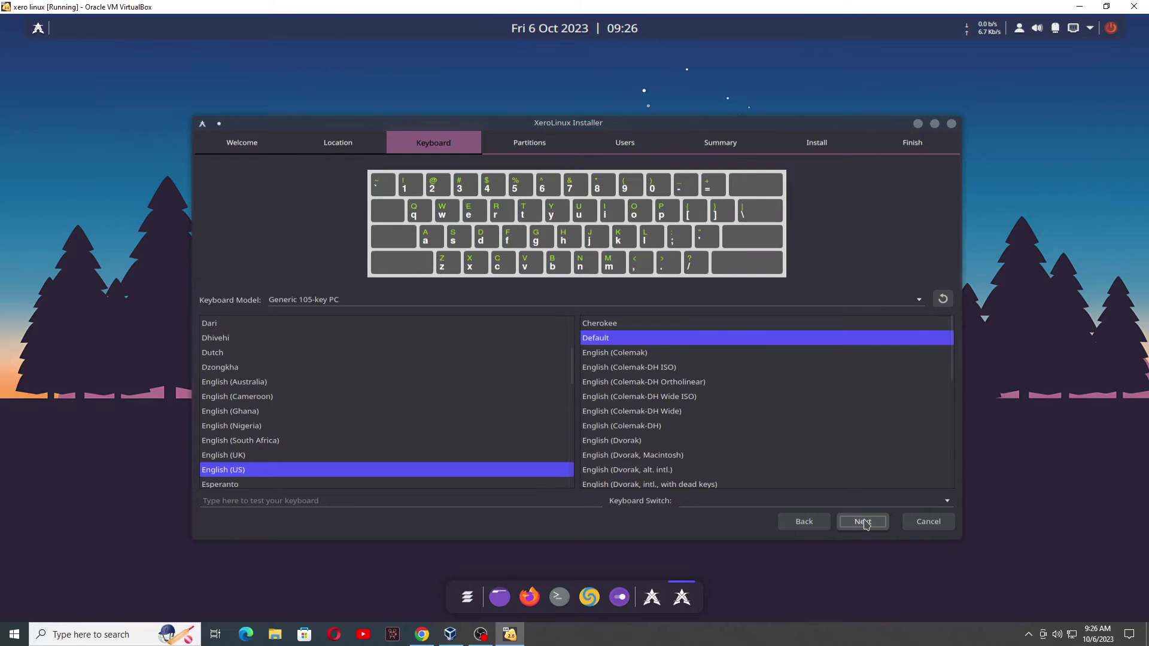
pyautogui.click(862, 524)
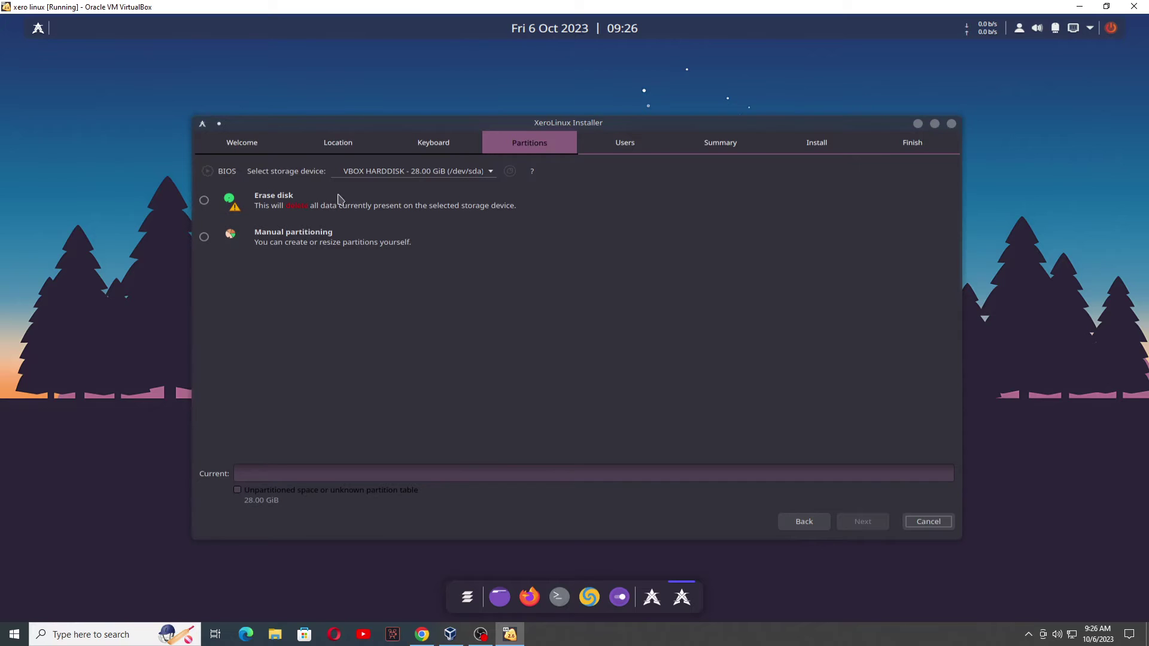
pyautogui.click(206, 202)
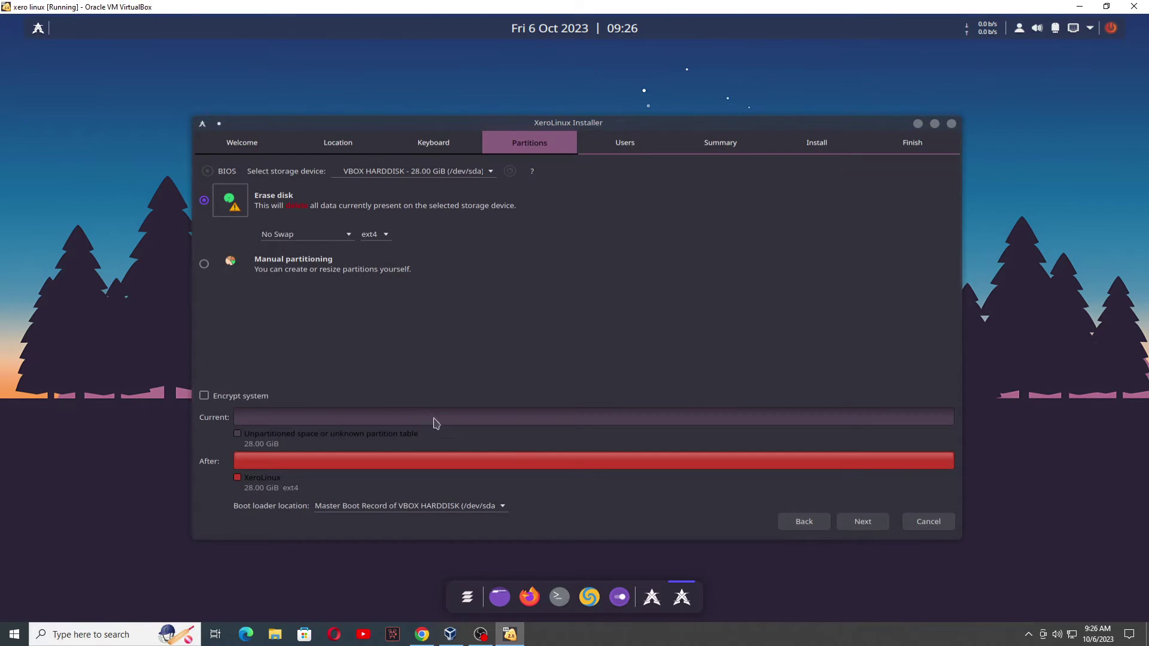
pyautogui.click(862, 522)
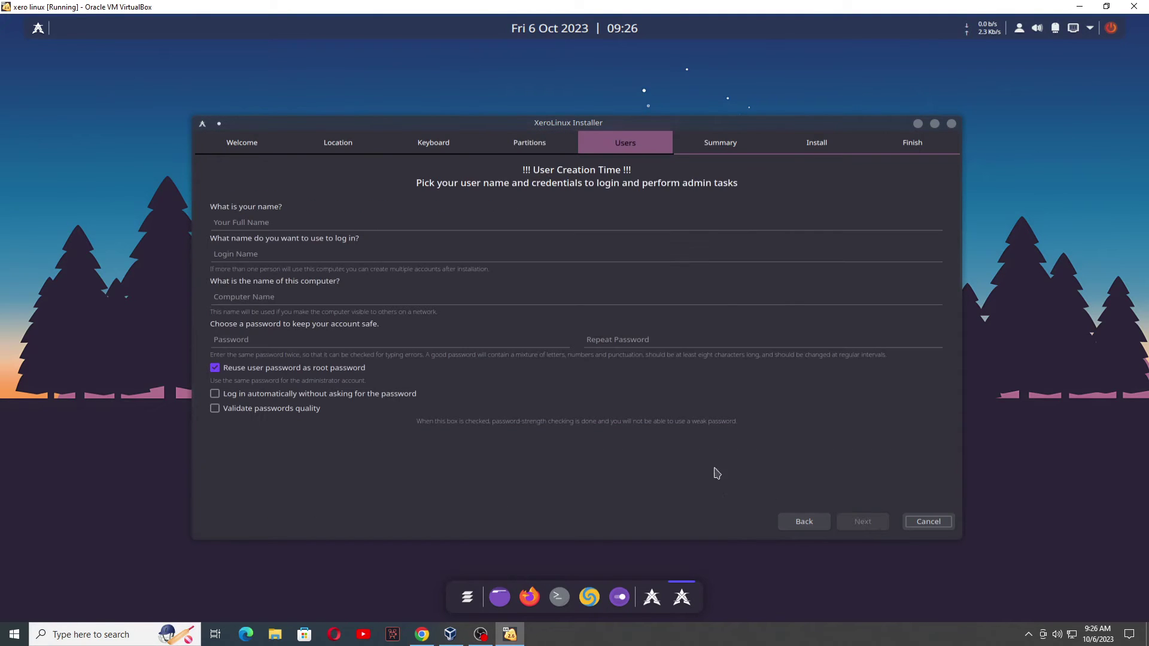
# Enter the user's full name and the account password twice, then continue to Summary.
pyautogui.click(286, 221)
pyautogui.write('satish ')
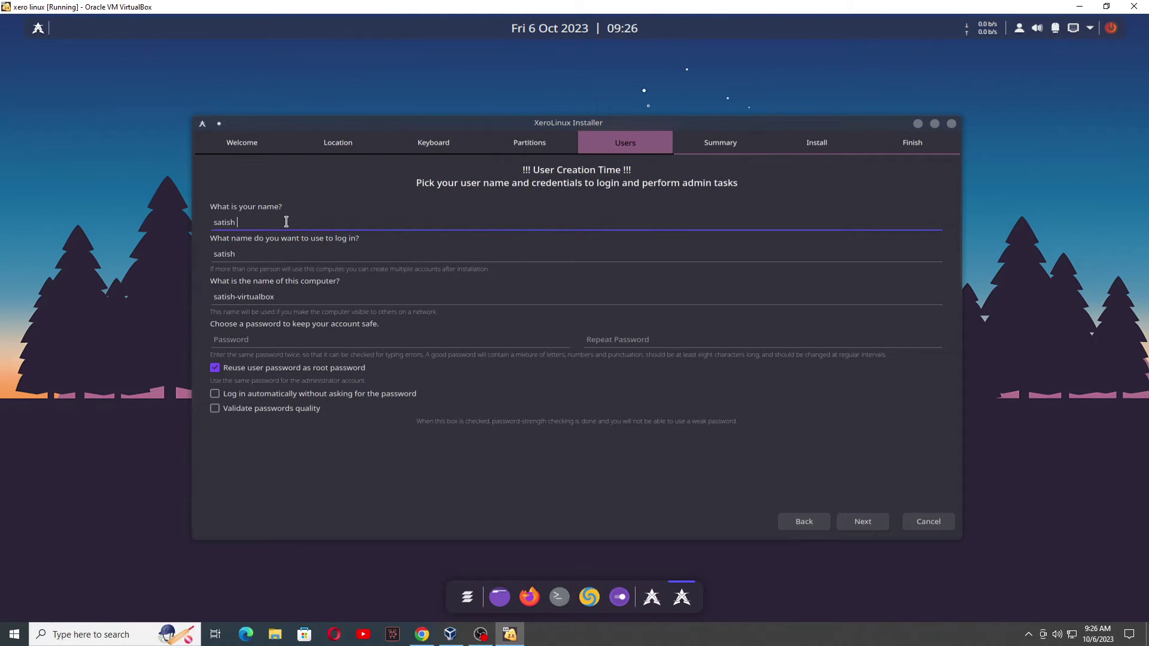
pyautogui.write('tiwary')
pyautogui.press('Tab')
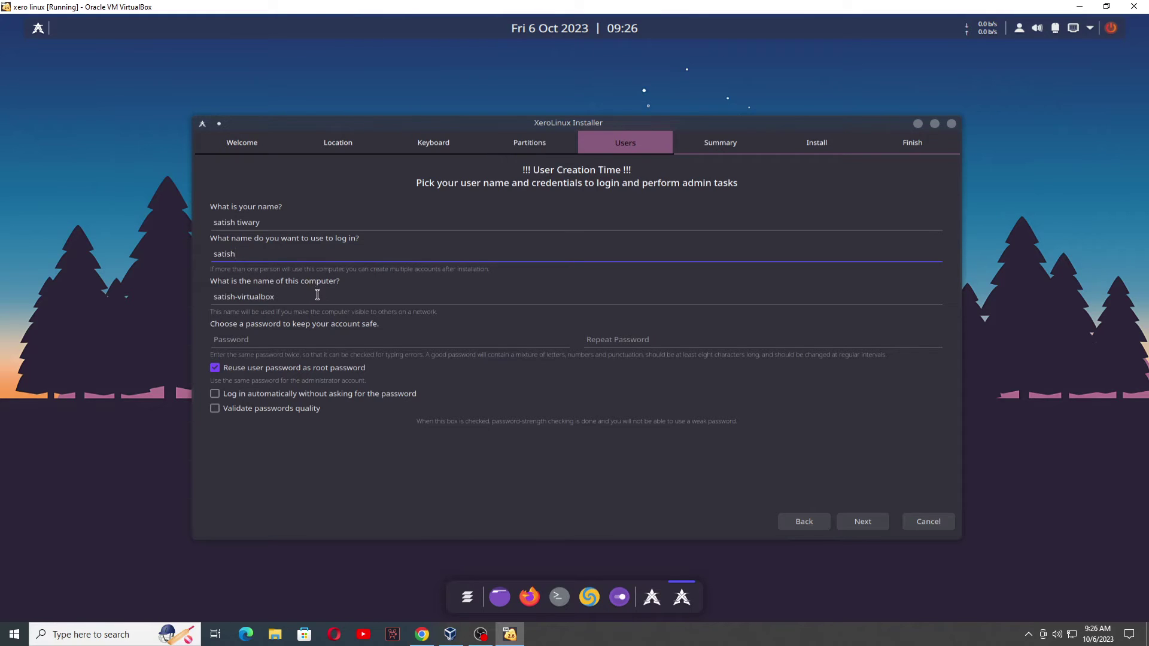
pyautogui.click(267, 345)
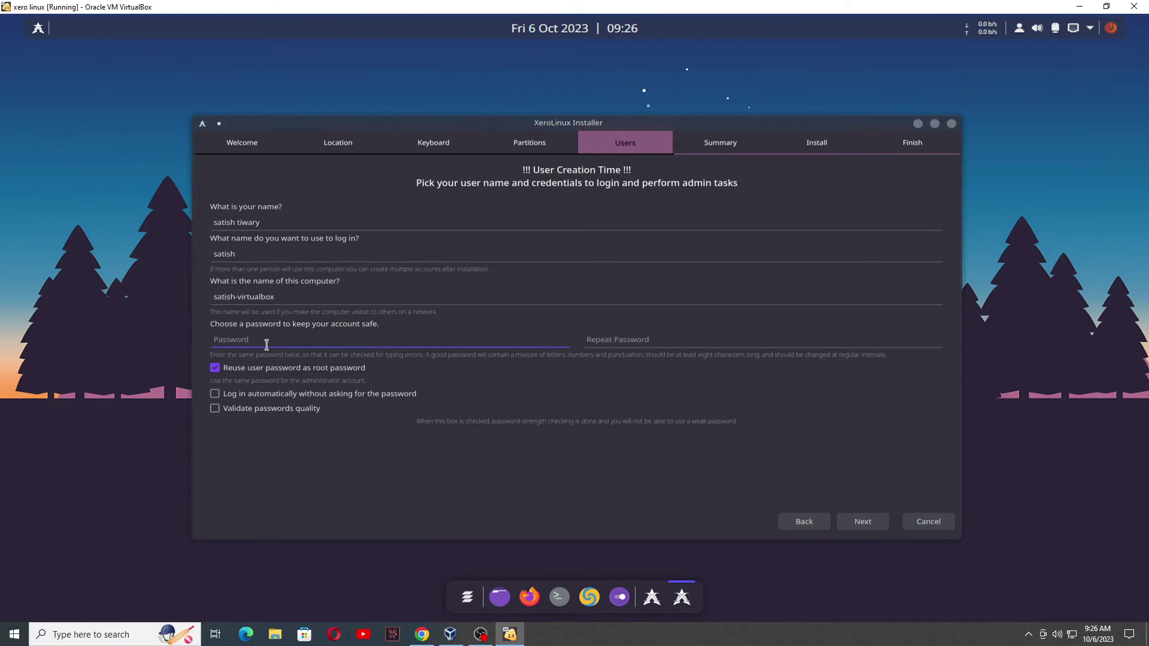
pyautogui.click(617, 333)
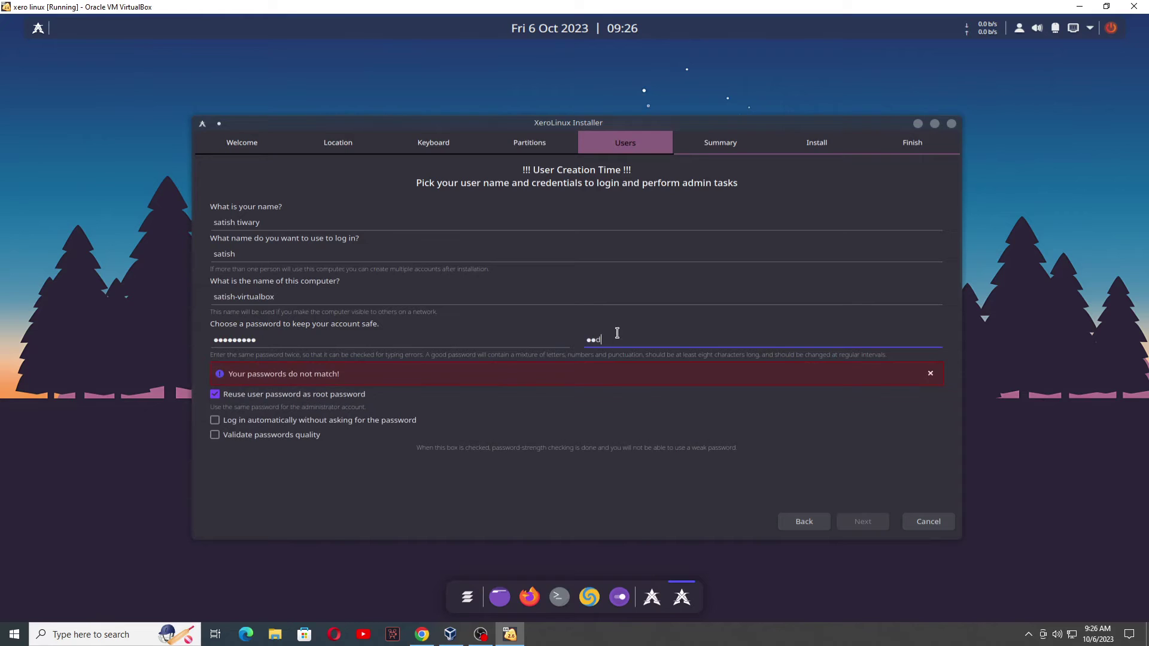
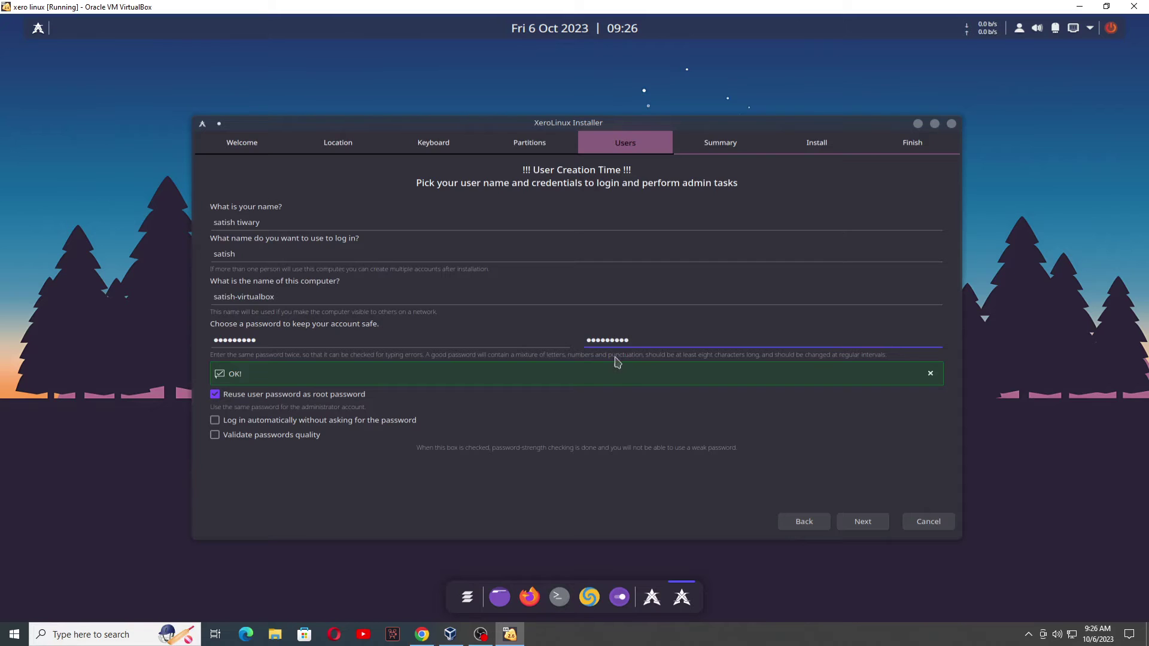
pyautogui.click(862, 522)
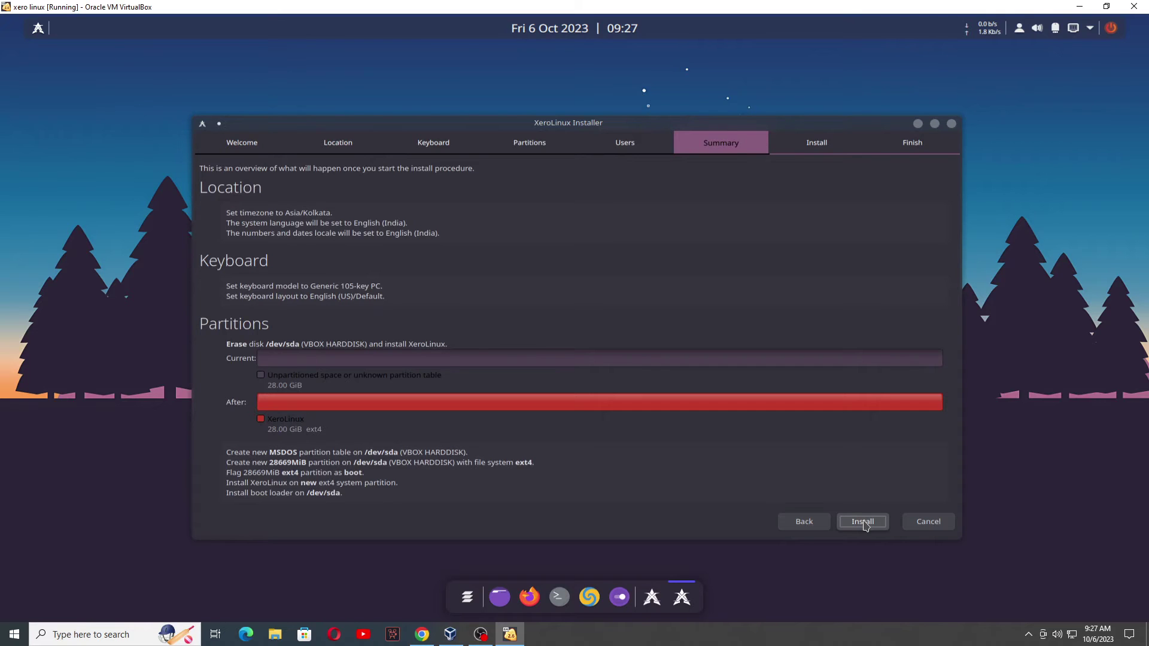
# Start the installation from Summary and confirm the disk changes with Install now.
pyautogui.click(864, 522)
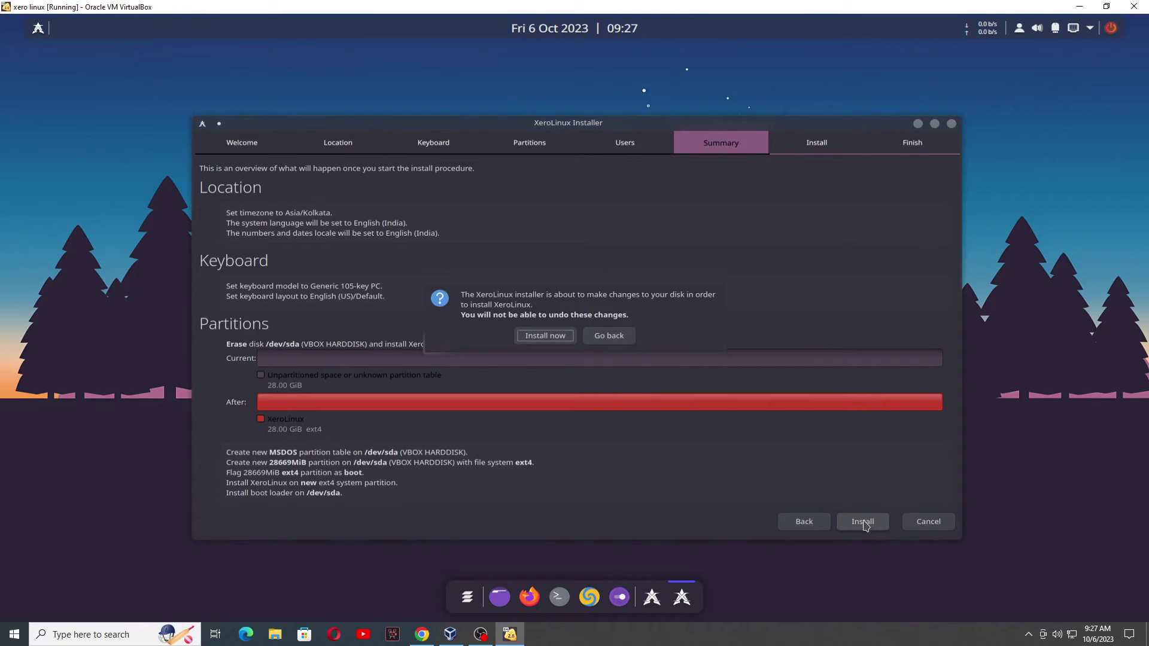
pyautogui.click(546, 337)
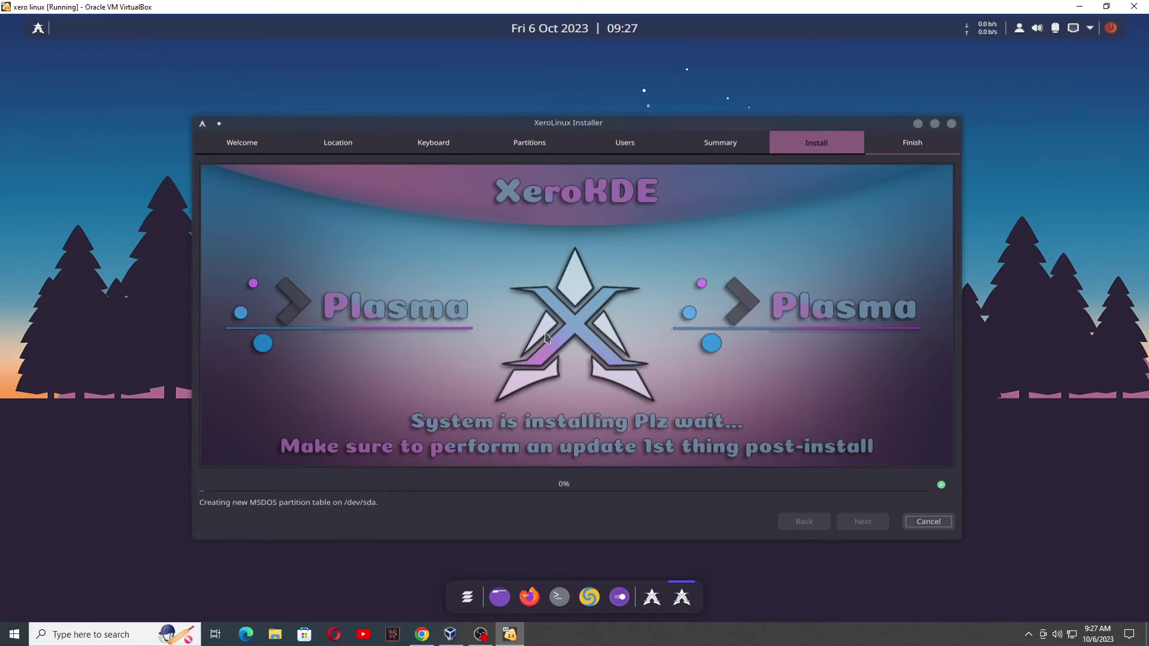
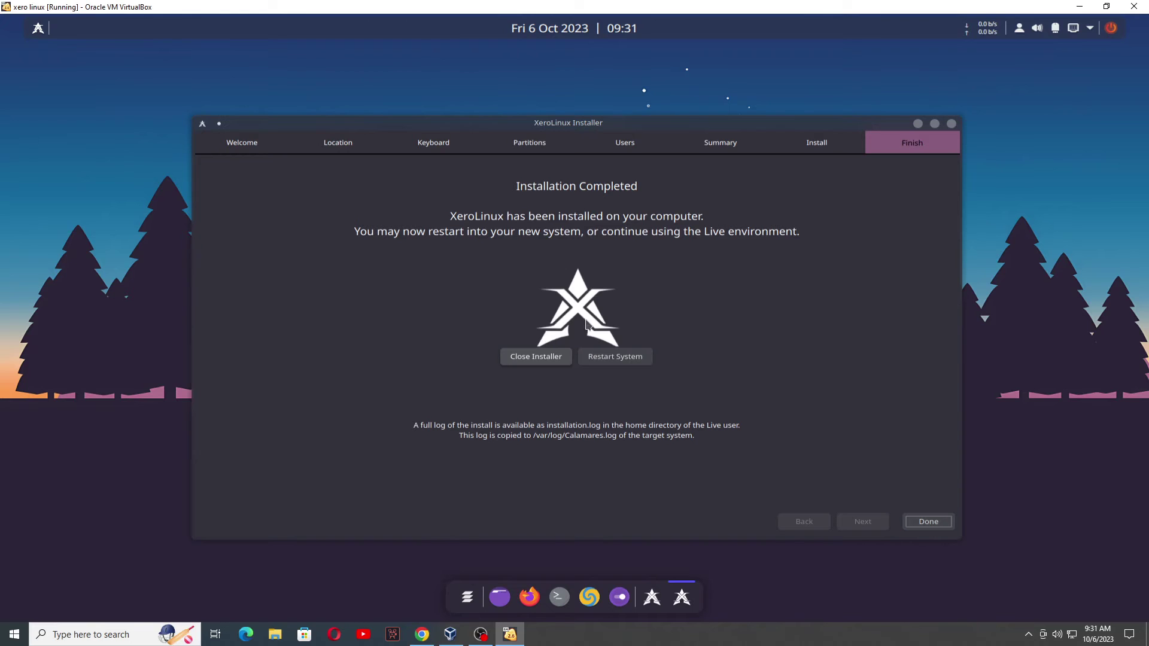
# Close the finished installer, glance at the workspace overview, and return to the plain desktop.
pyautogui.click(928, 522)
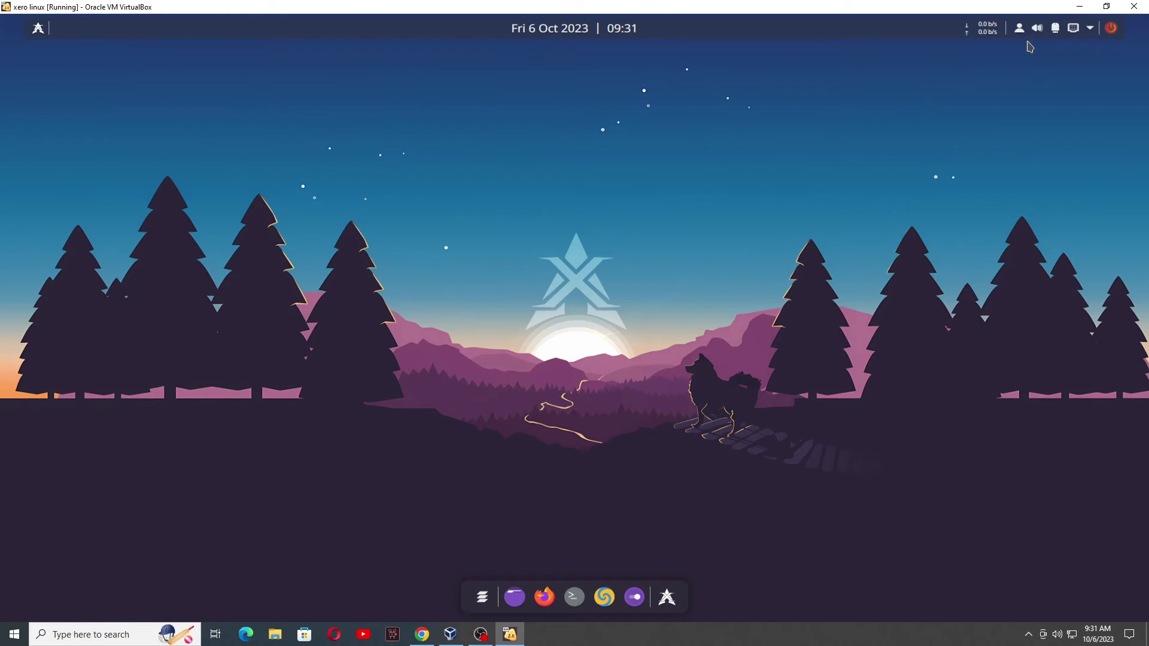
pyautogui.click(482, 597)
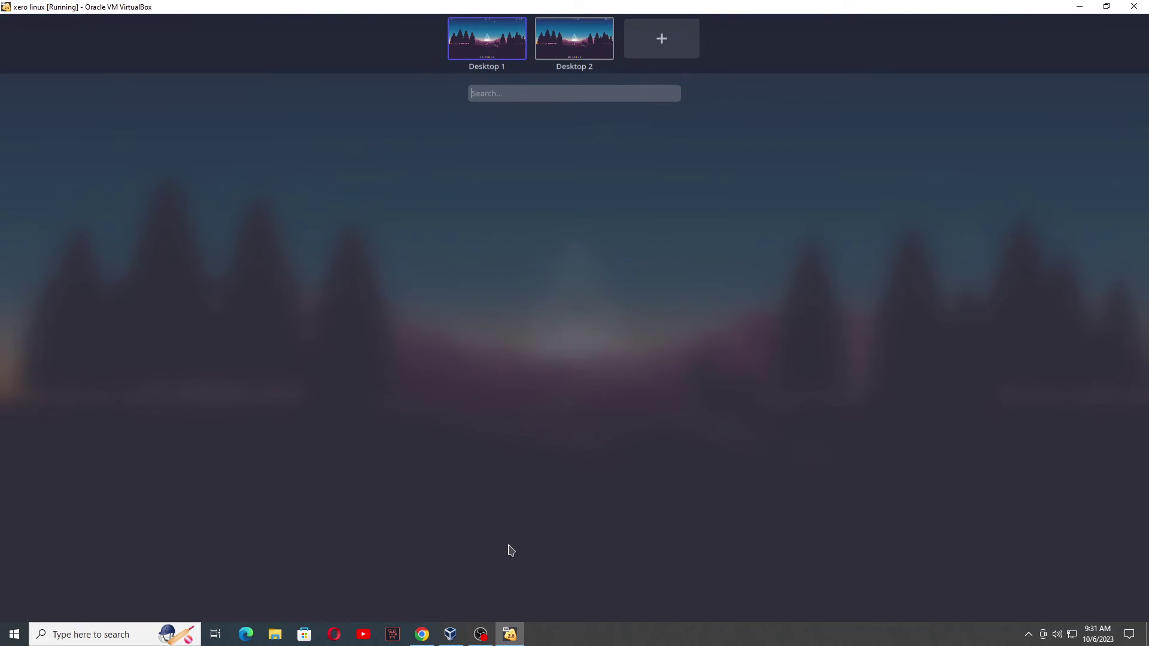
pyautogui.click(583, 140)
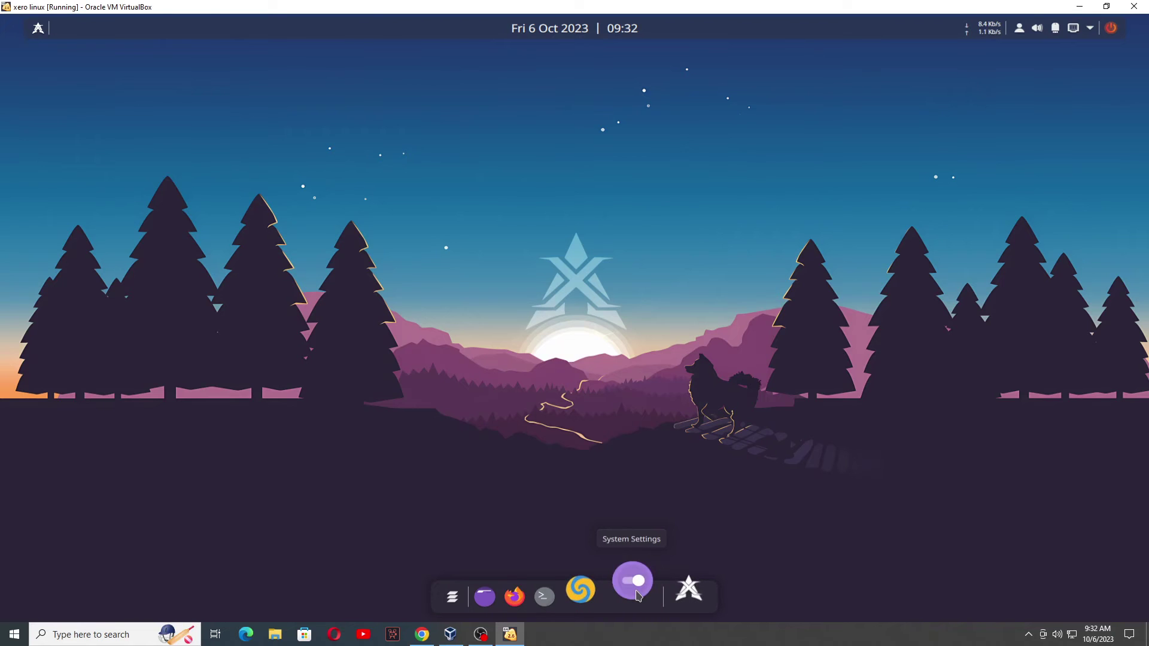
# In System Settings, browse Workspace Behavior's Desktop Effects page, then the Window Management settings.
pyautogui.click(634, 582)
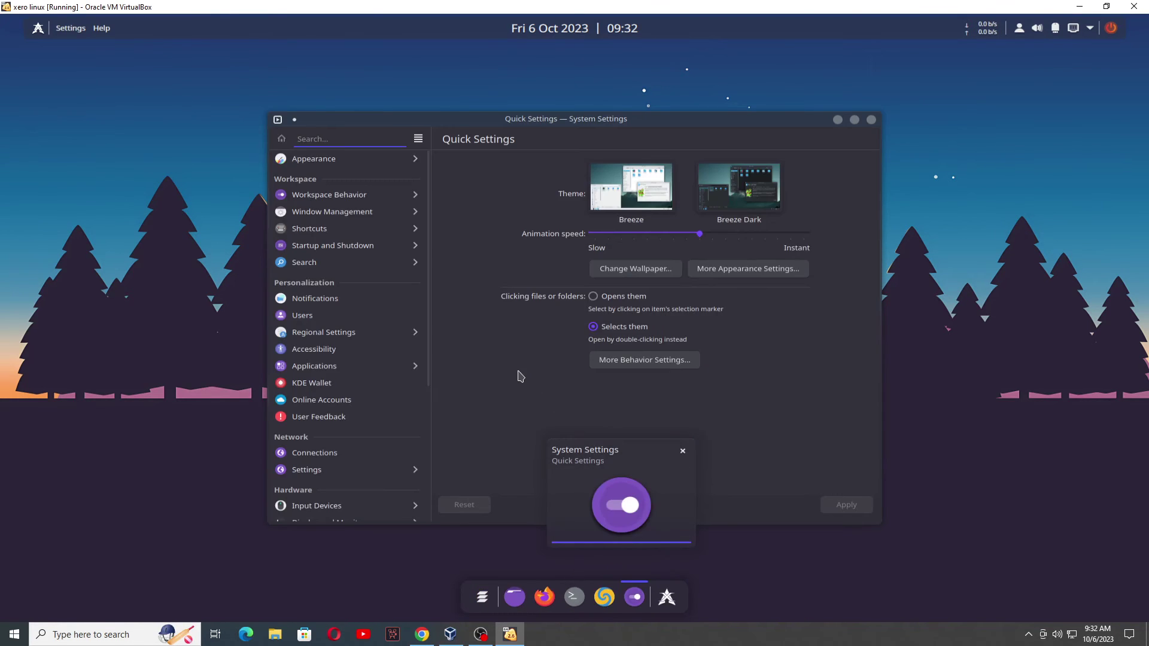
pyautogui.click(323, 195)
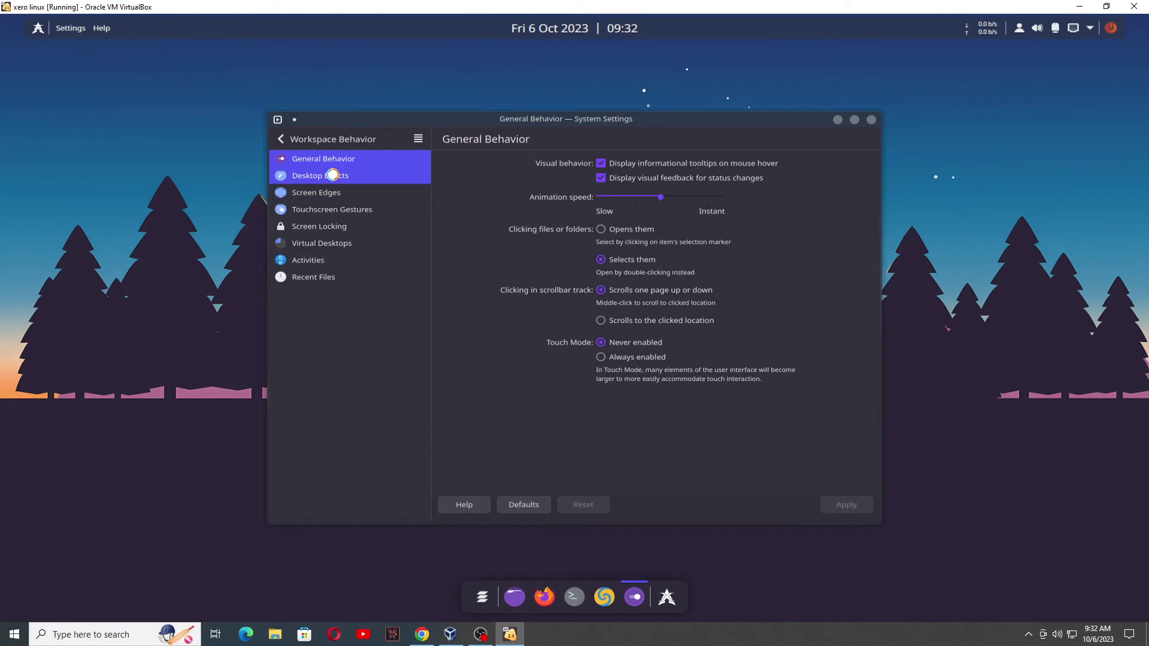
pyautogui.click(334, 178)
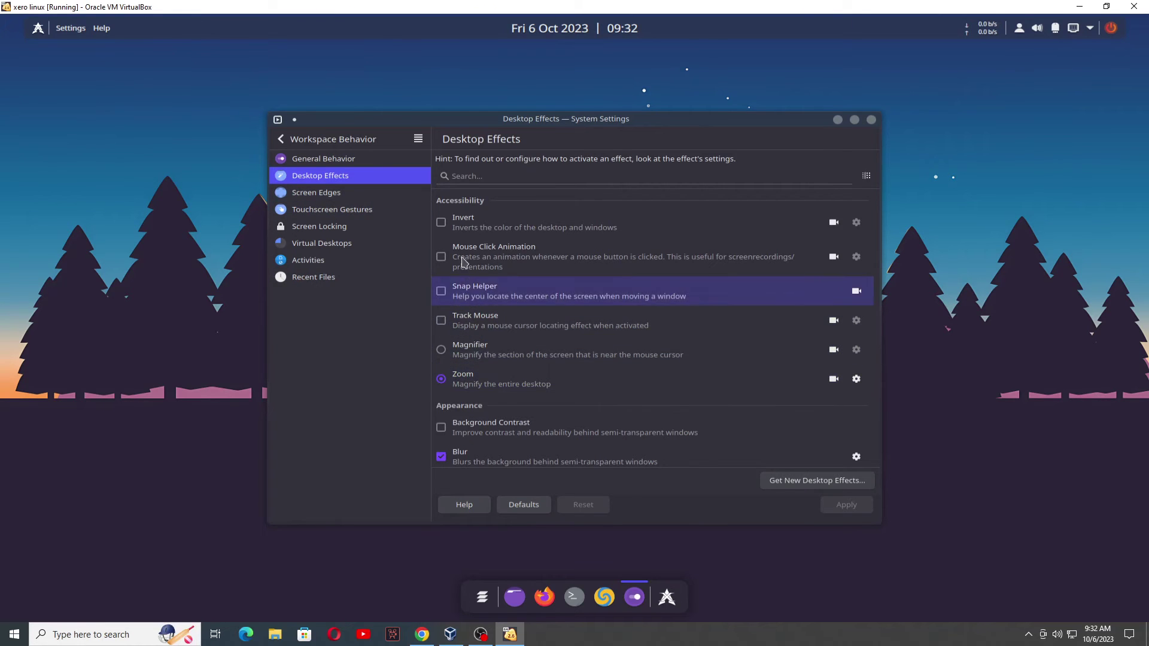
pyautogui.click(284, 143)
pyautogui.click(315, 216)
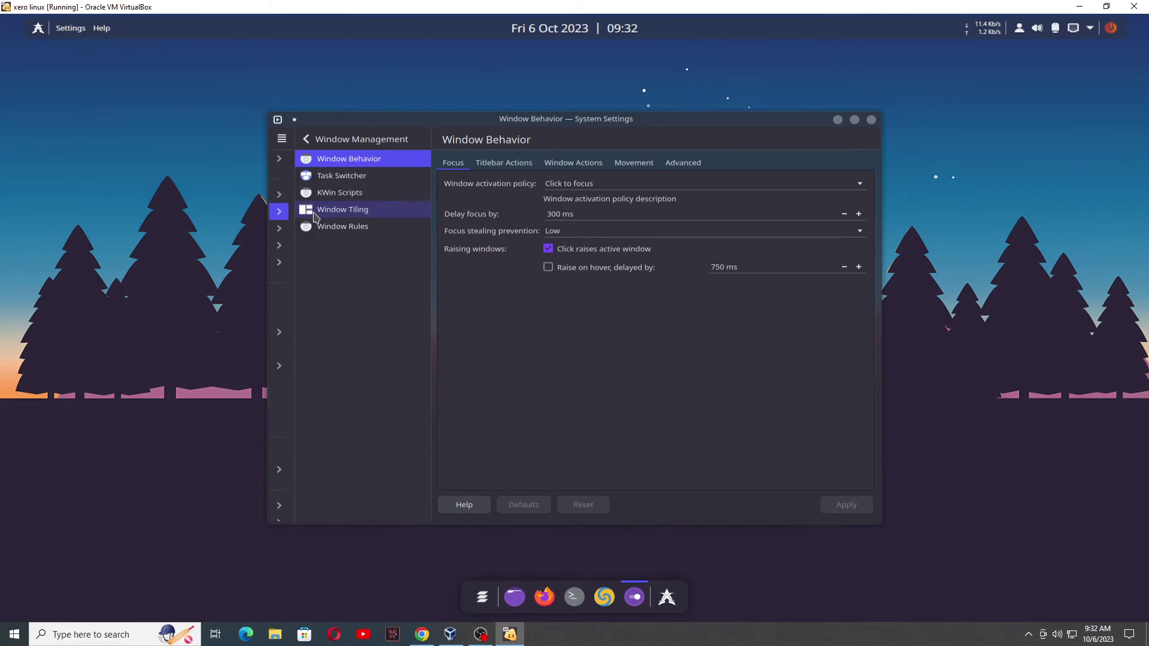
pyautogui.click(306, 139)
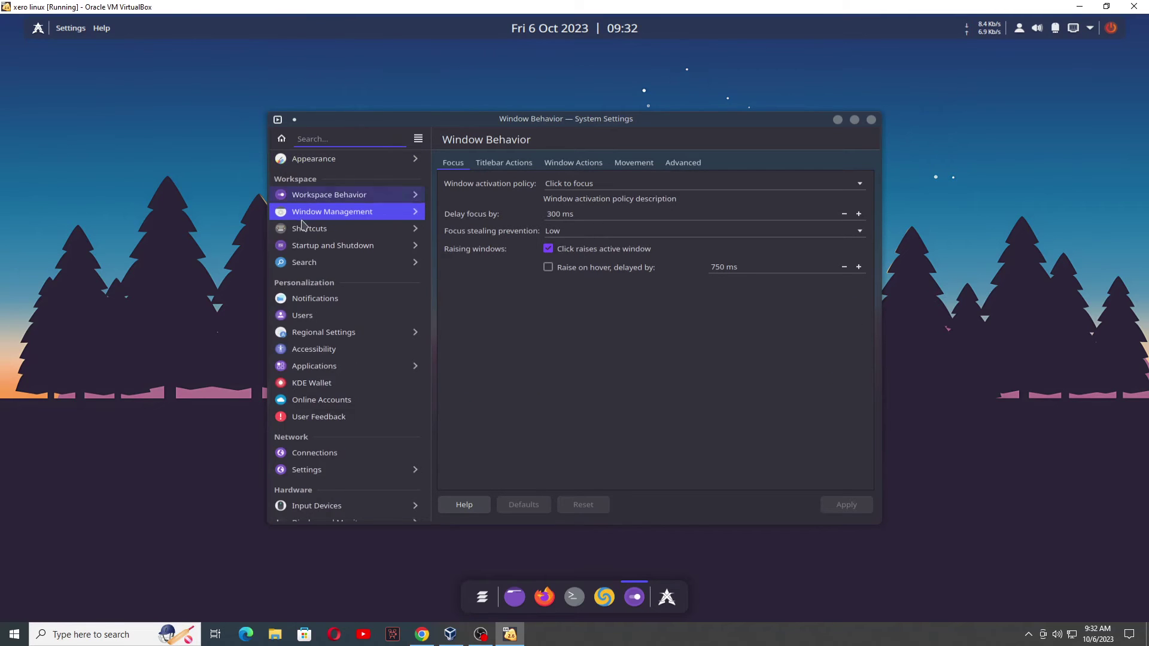
pyautogui.scroll(-1, 341, 353)
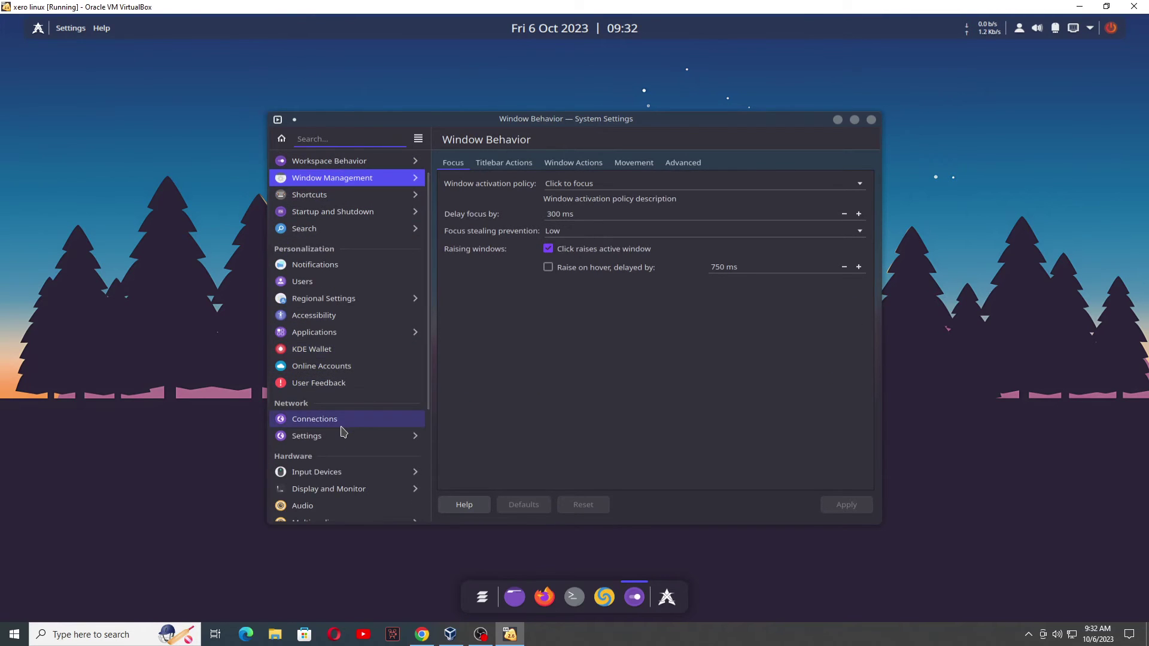
# Switch the wired IPv4 method to Manual and back to Automatic, apply, then view Display and Monitor.
pyautogui.click(341, 425)
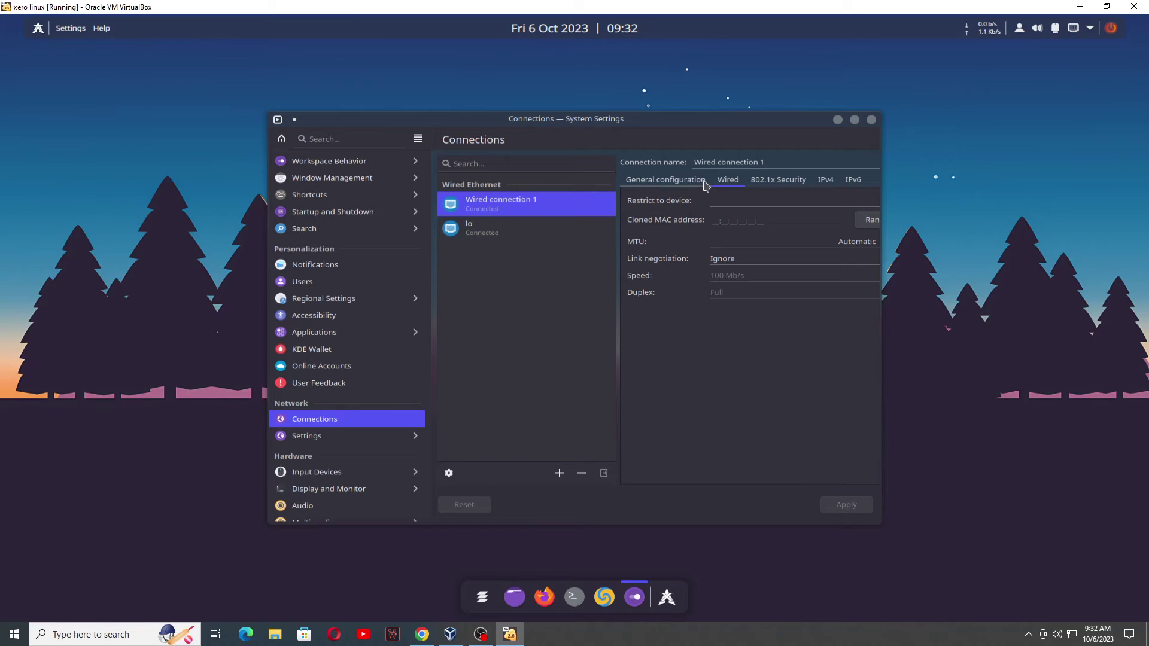
pyautogui.click(831, 182)
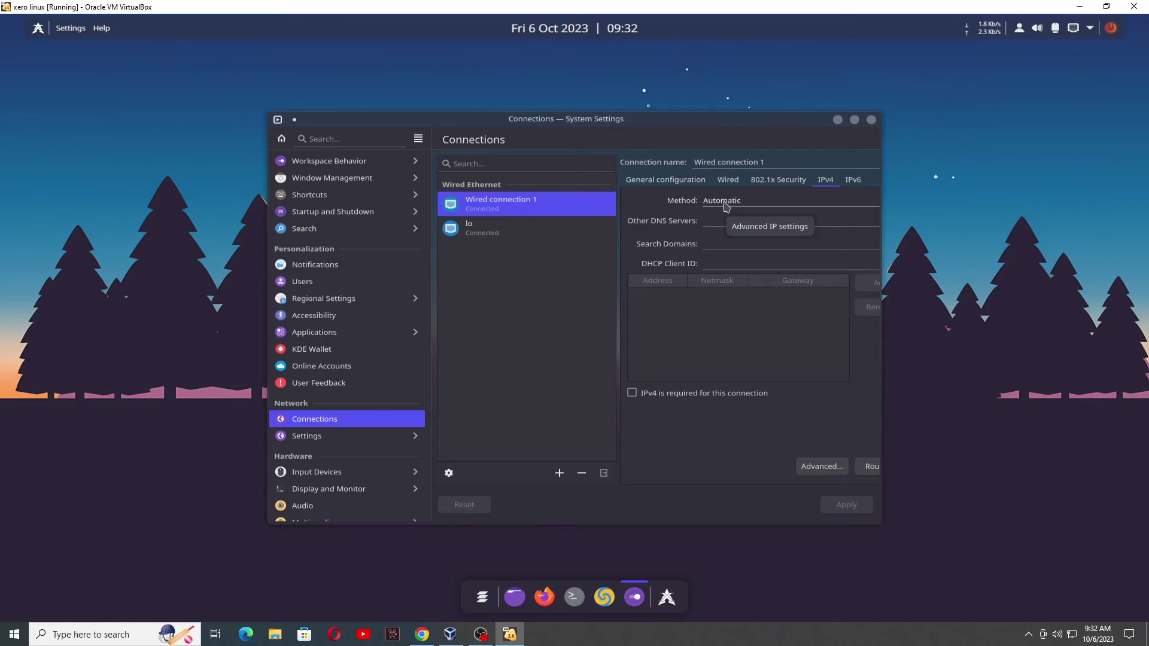
pyautogui.click(726, 204)
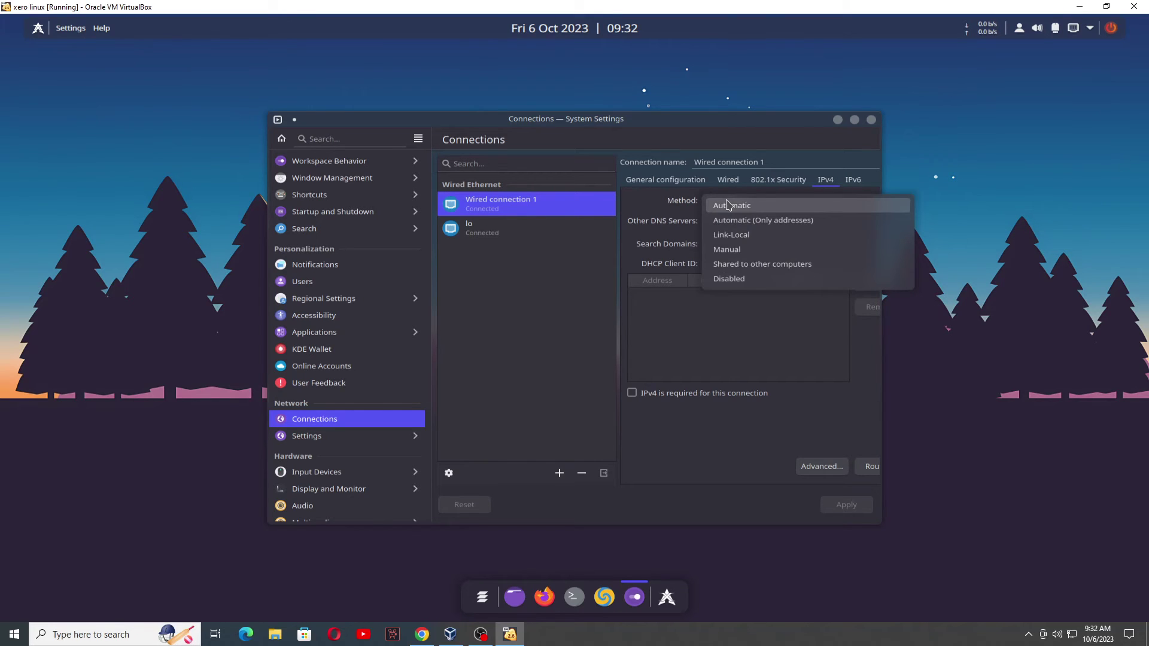
pyautogui.click(734, 248)
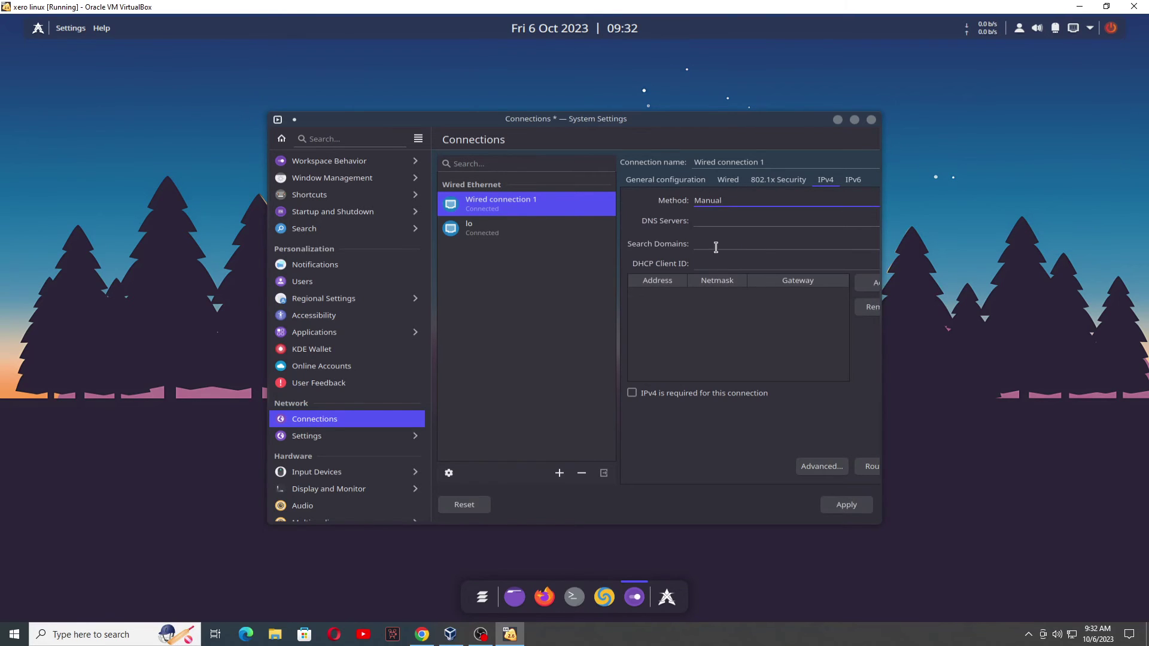
pyautogui.click(713, 204)
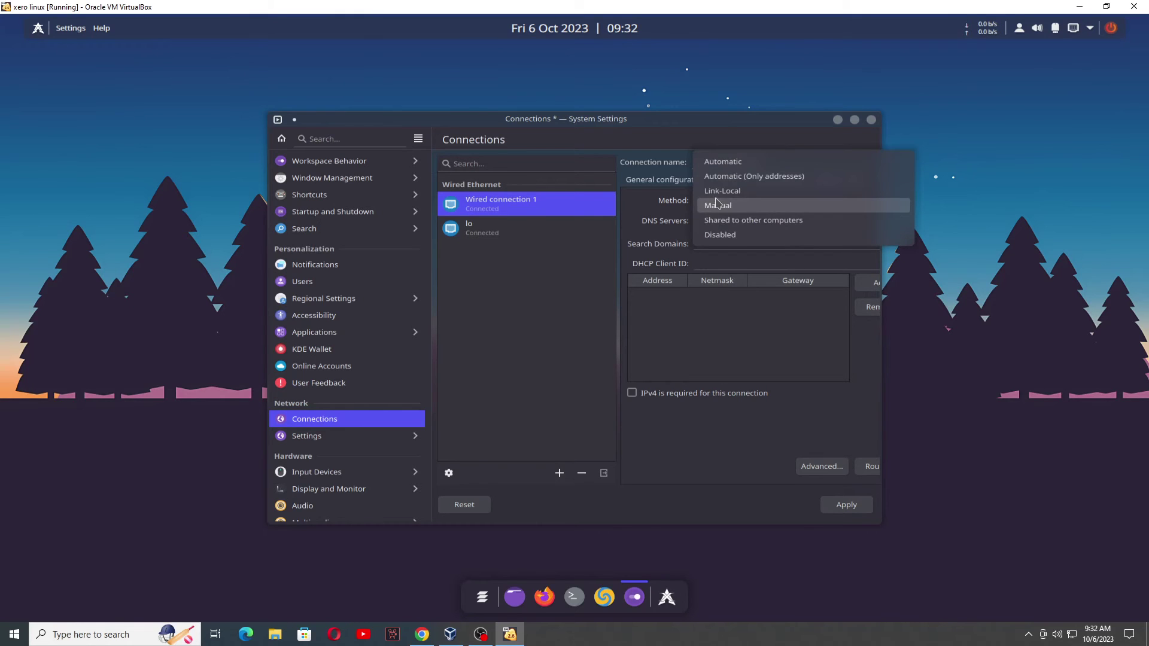
pyautogui.click(723, 161)
pyautogui.click(846, 505)
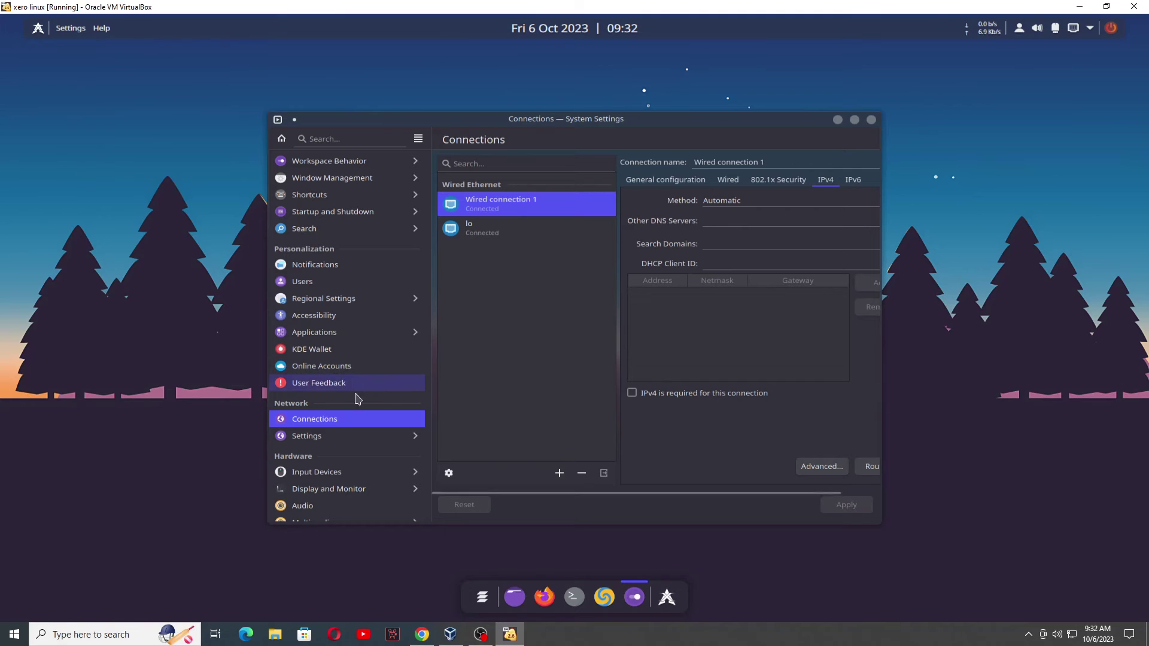
pyautogui.click(353, 492)
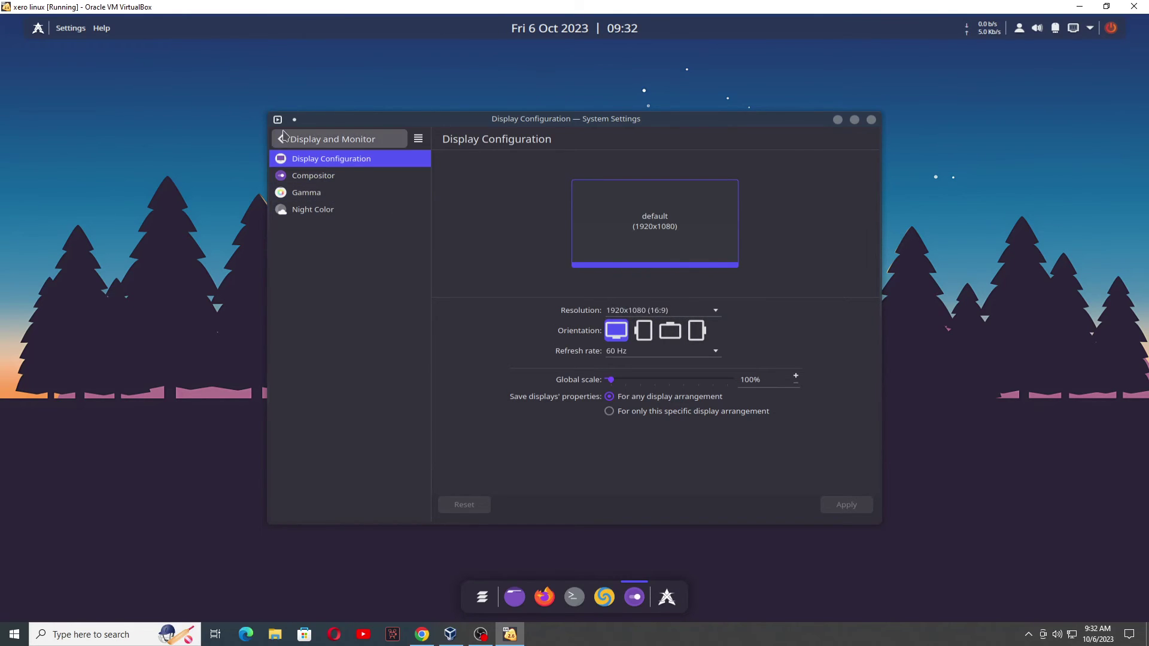
# Look over the KDE Connect and Power Management pages, then close System Settings.
pyautogui.click(284, 139)
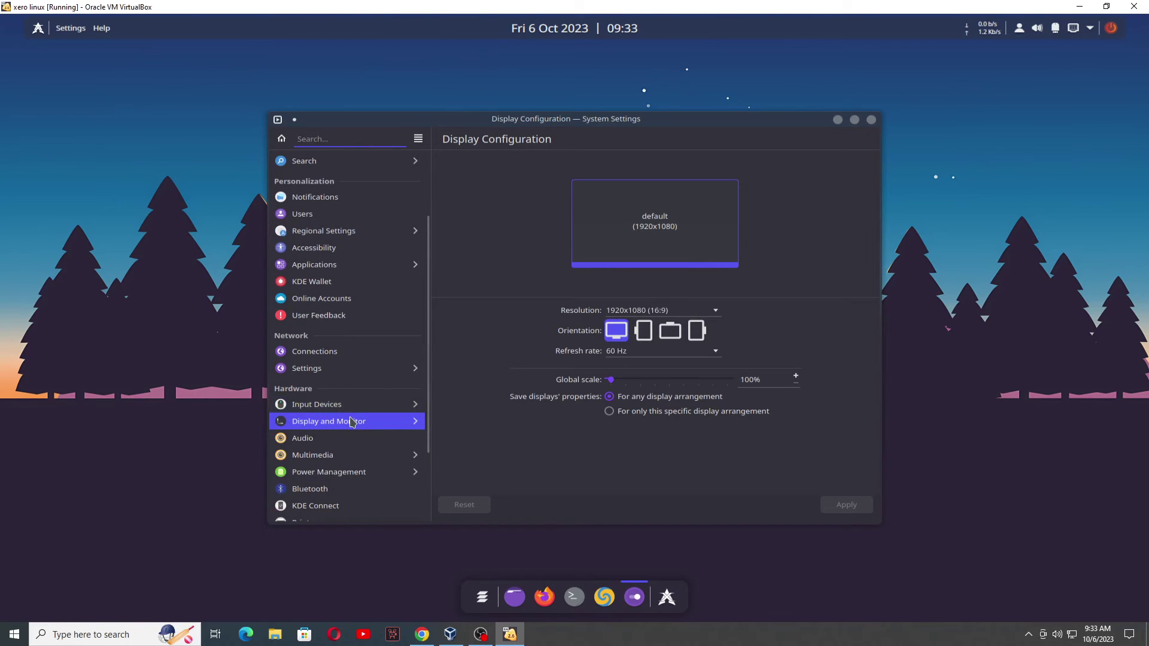
pyautogui.scroll(-1, 341, 479)
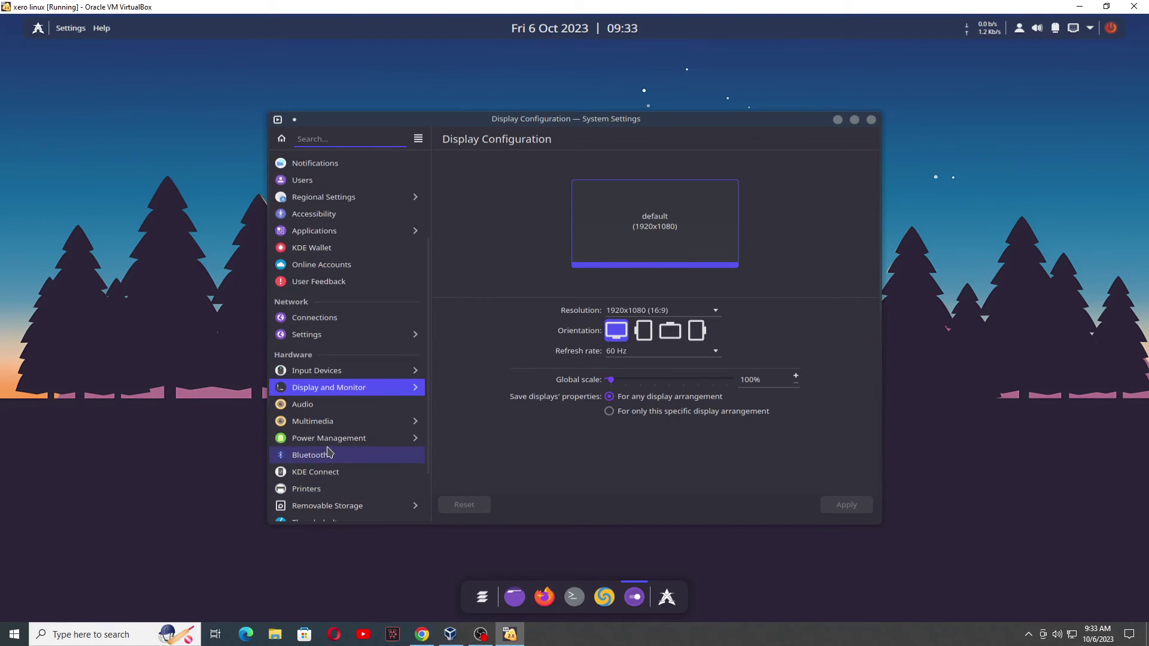
pyautogui.click(339, 472)
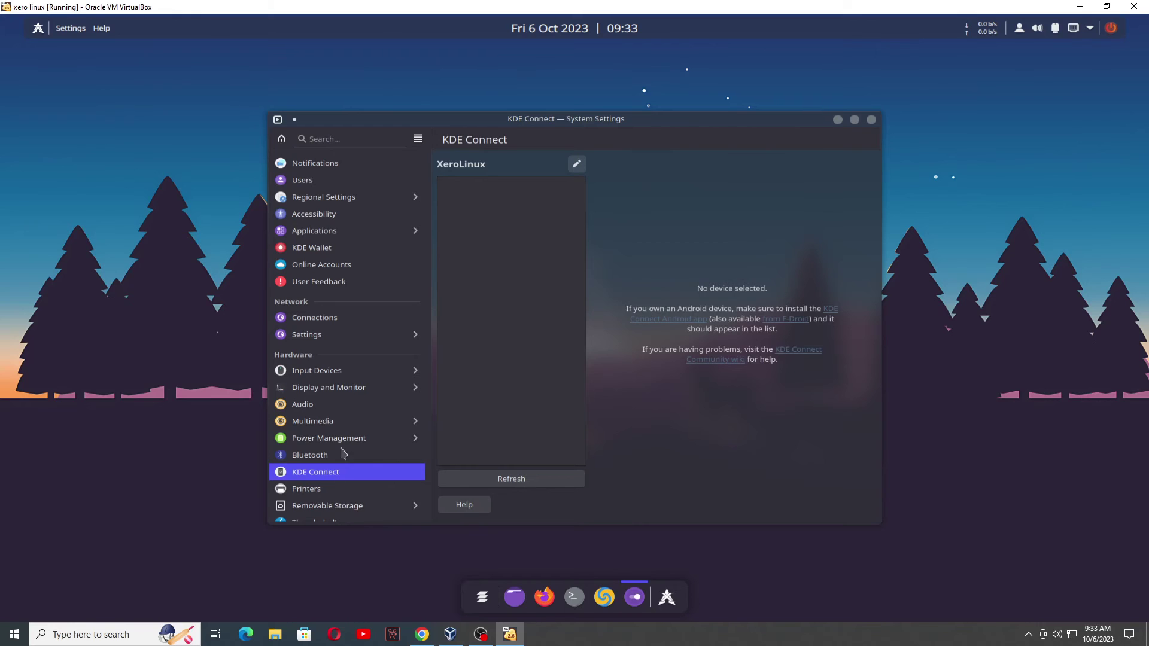
pyautogui.scroll(-1, 346, 458)
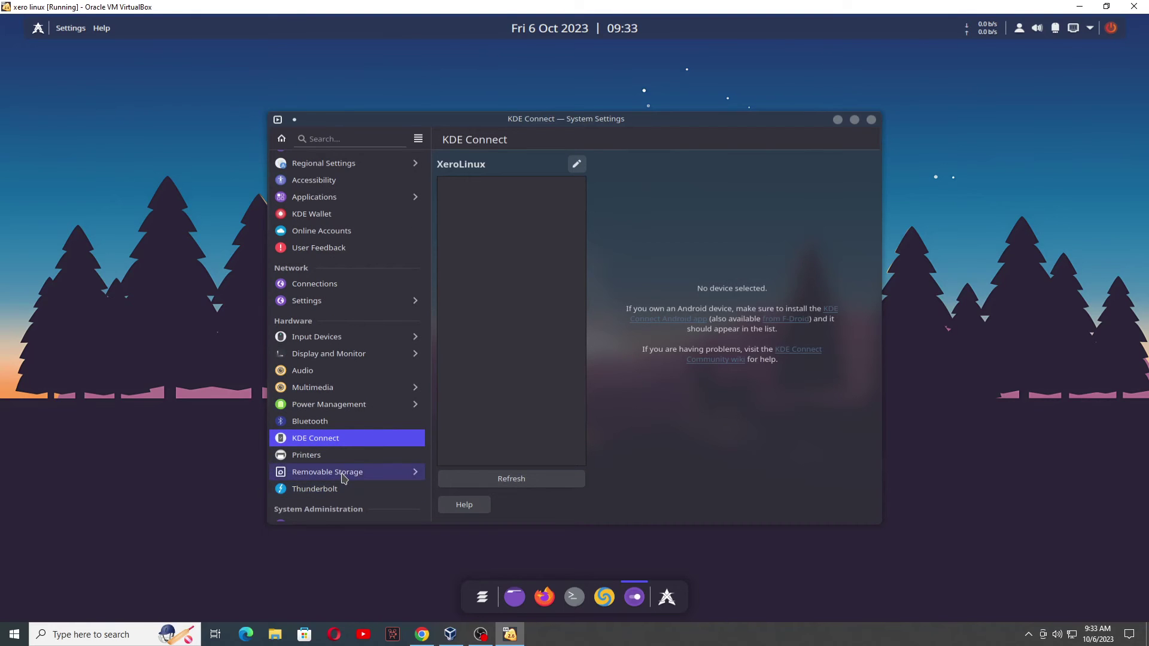
pyautogui.click(332, 407)
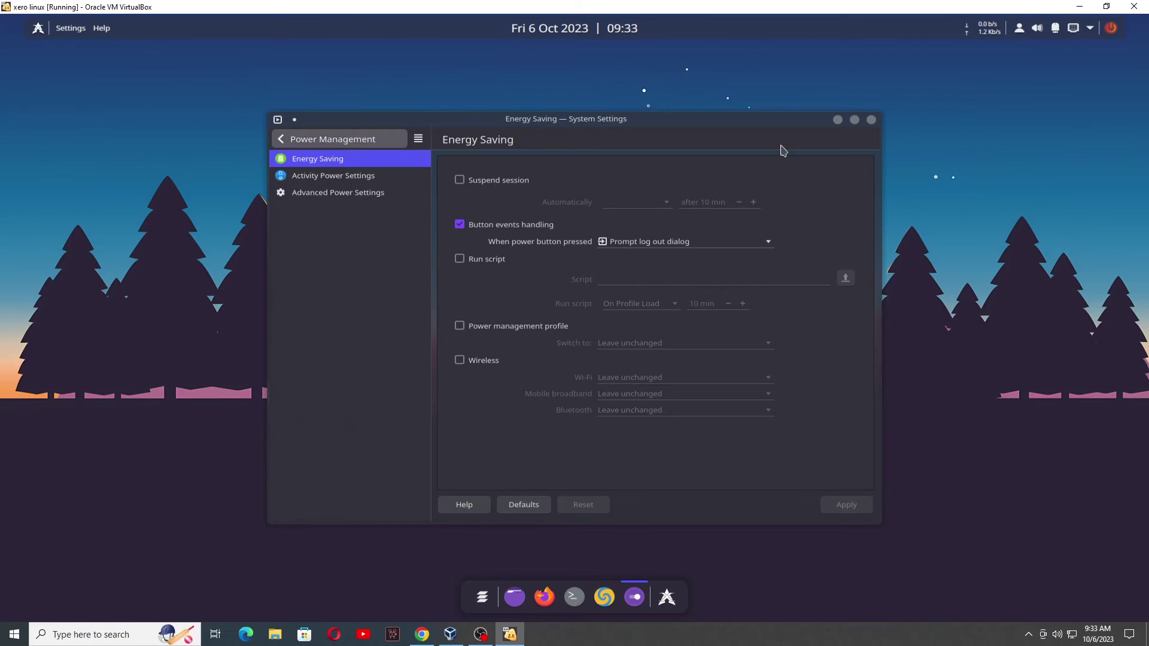
pyautogui.click(871, 119)
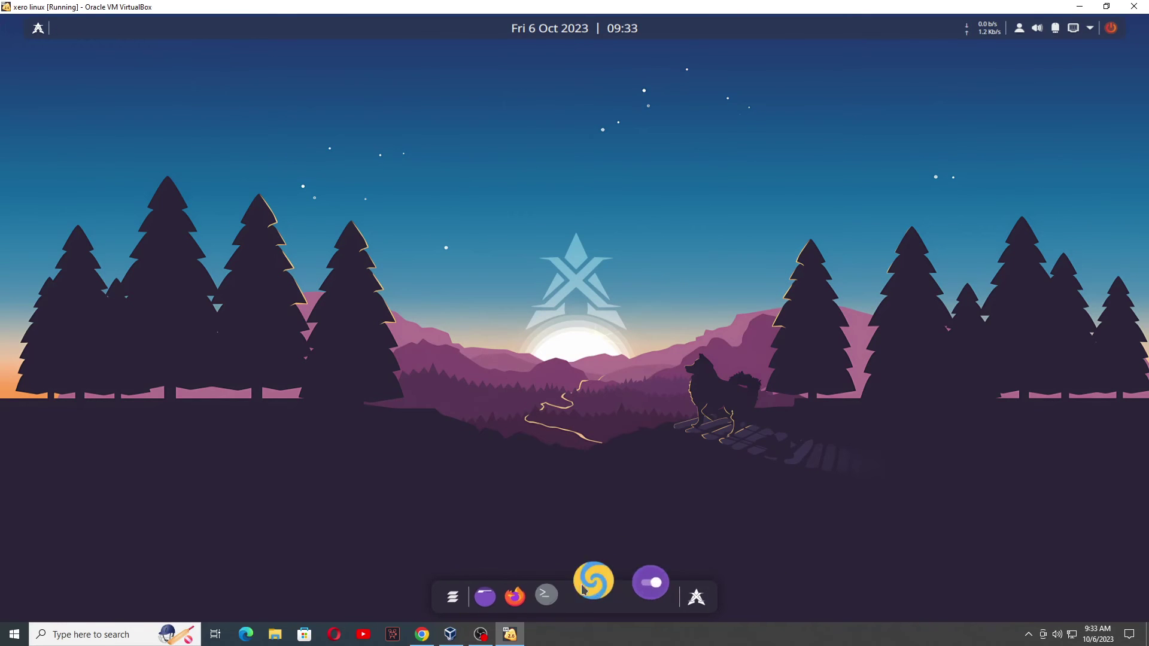
# Launch a maximized Konsole, then select and deselect the system information text.
pyautogui.click(573, 587)
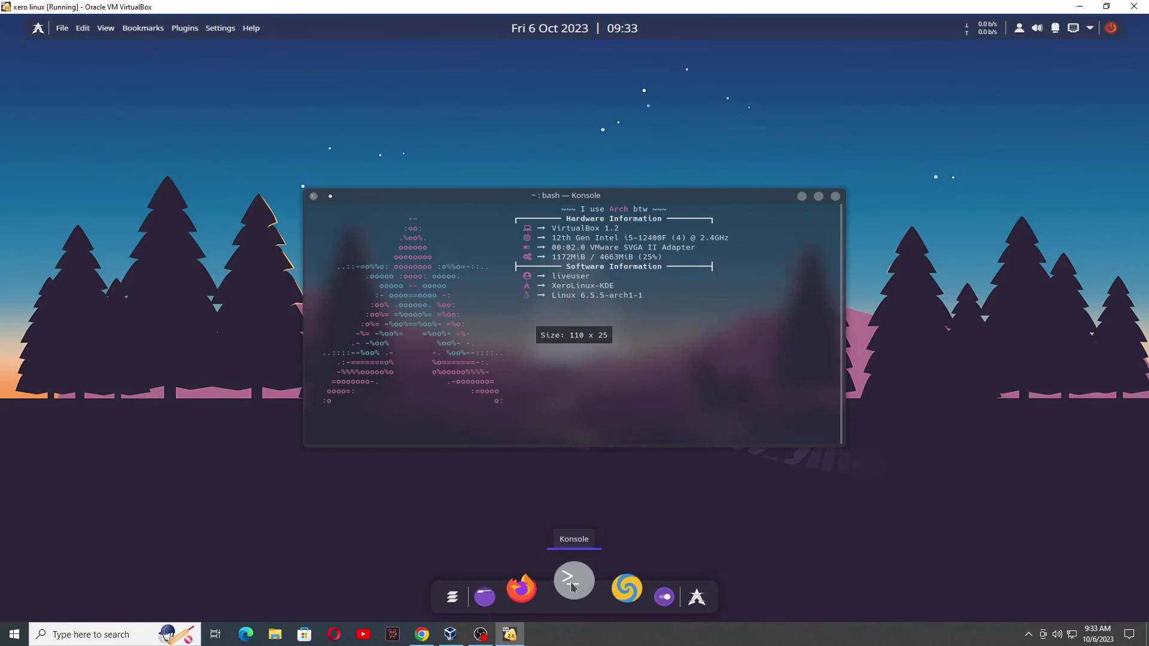
pyautogui.click(818, 196)
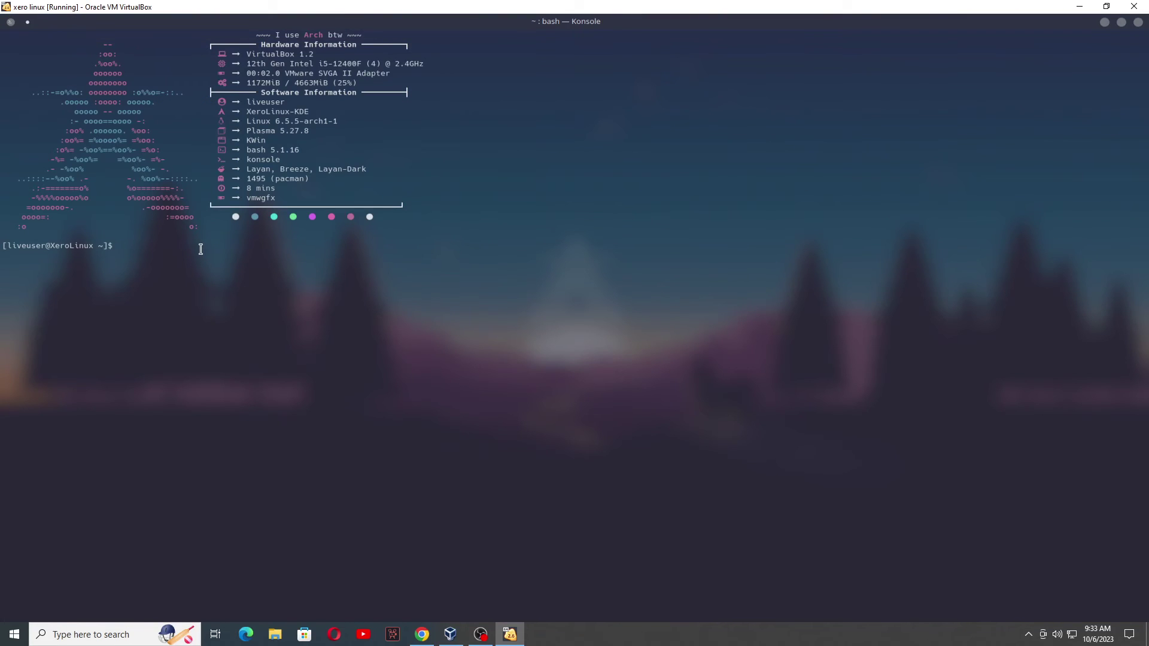
pyautogui.moveTo(211, 54); pyautogui.dragTo(417, 222)
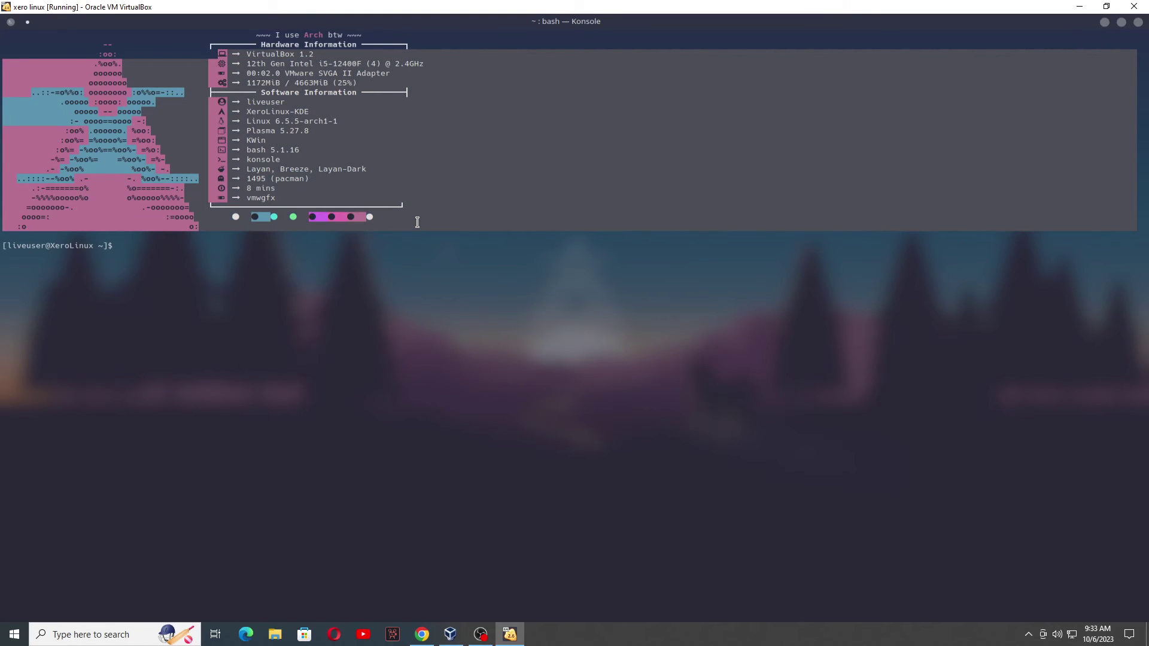
pyautogui.click(416, 273)
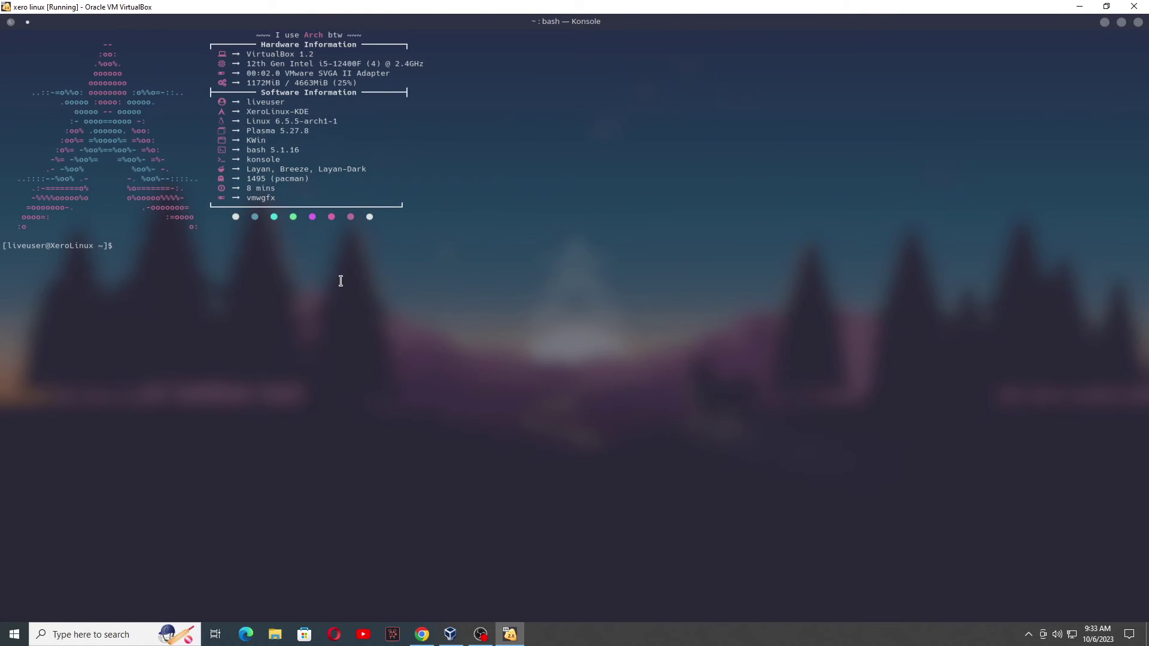
# Run ls to list the home directory, exit the terminal, and show Status and Notifications.
pyautogui.write('ls')
pyautogui.press('Return')
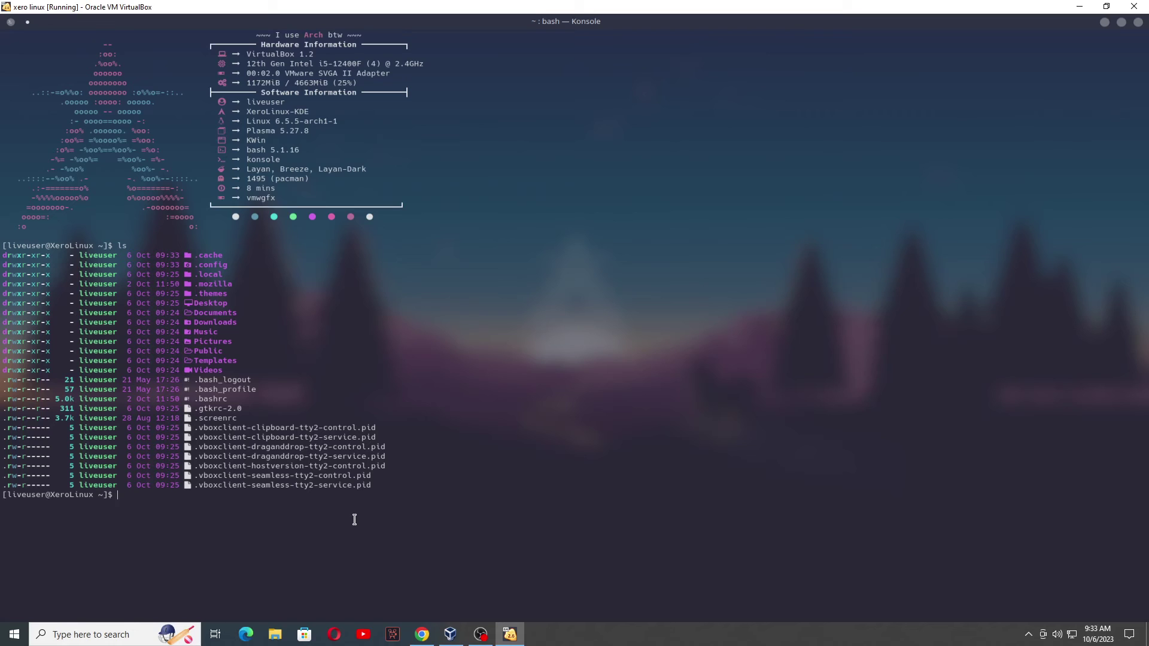
pyautogui.write('t')
pyautogui.press('Return')
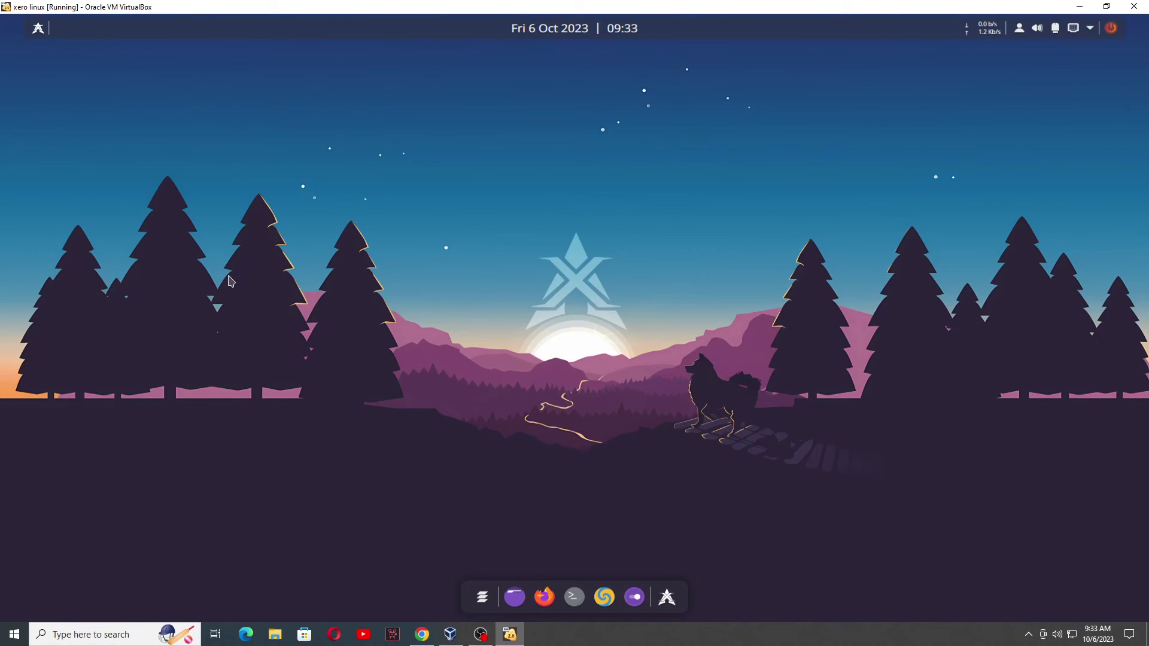
pyautogui.click(1092, 28)
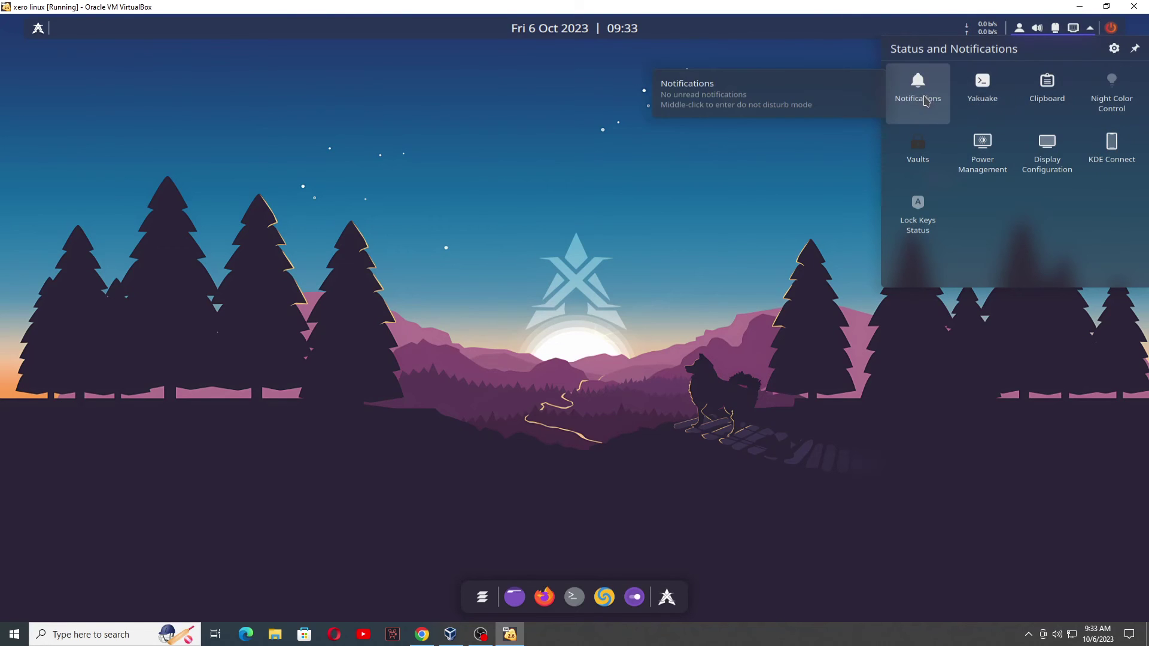
# Dismiss the notifications panel, use Refresh Desktop, and reopen the desktop's context menu.
pyautogui.click(668, 329)
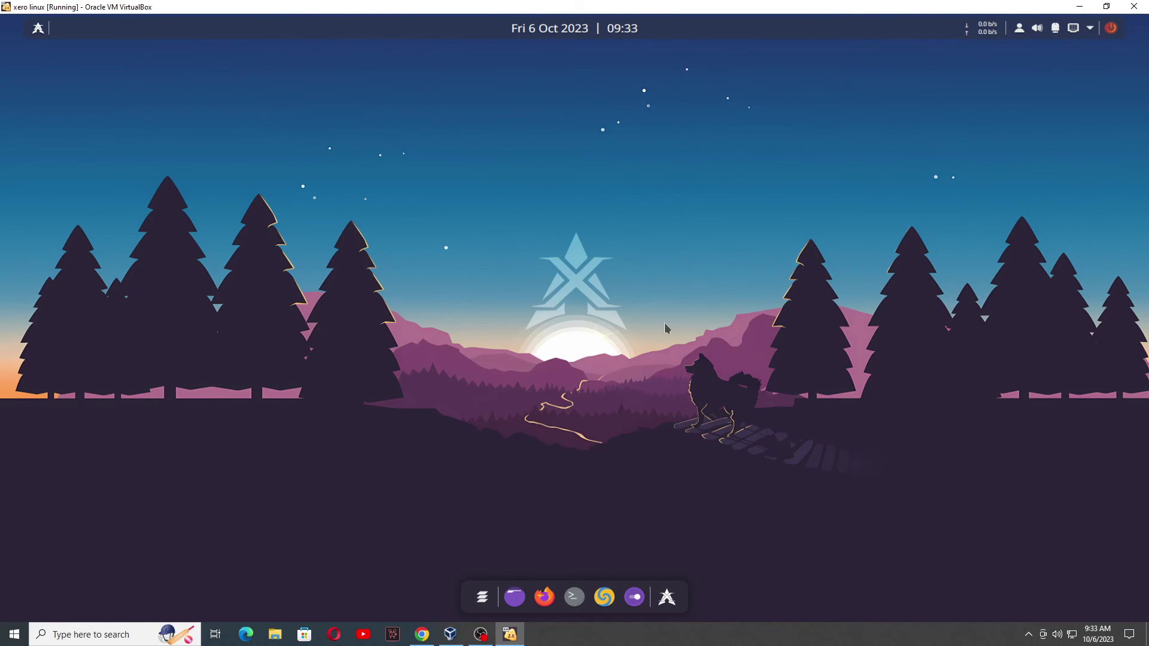
pyautogui.rightClick(274, 522)
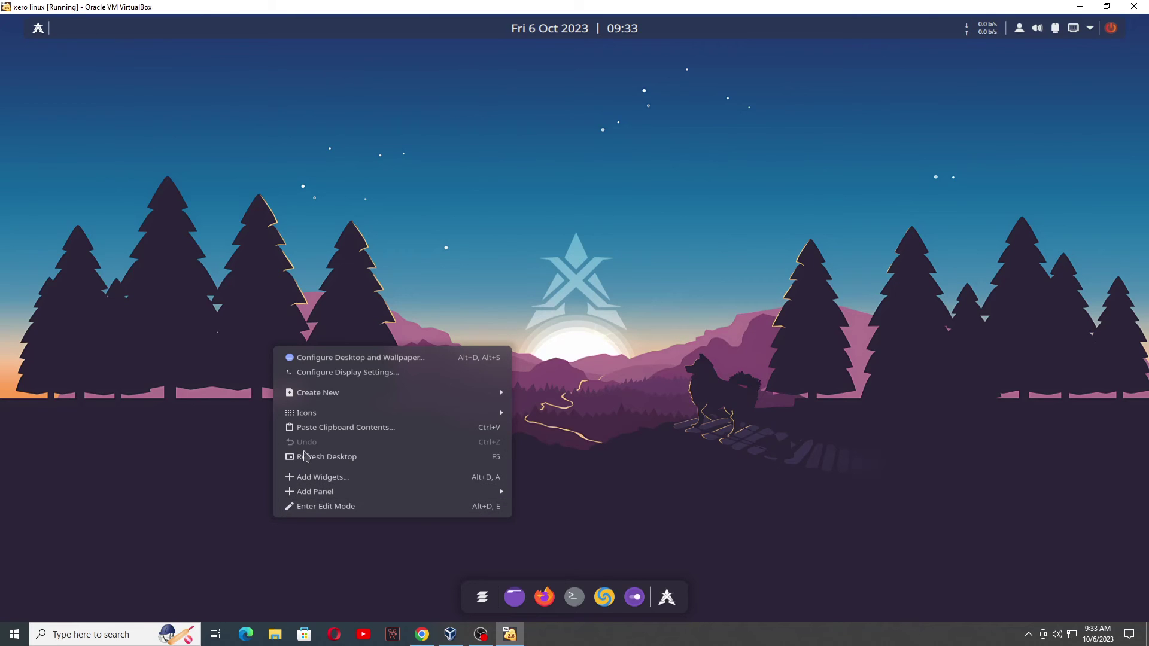
pyautogui.click(375, 460)
pyautogui.rightClick(326, 393)
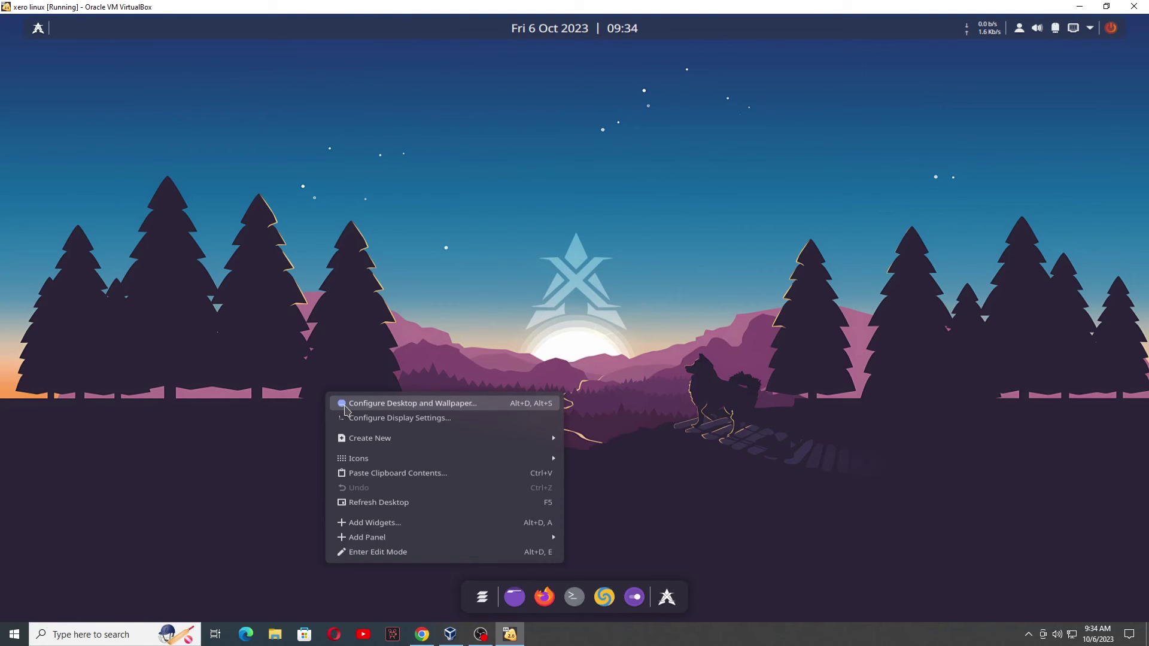
# Preview Xero-Plasma1 and Xero-Plasma14, then apply the Xero-Plasma20 skyline wallpaper and close settings.
pyautogui.click(346, 407)
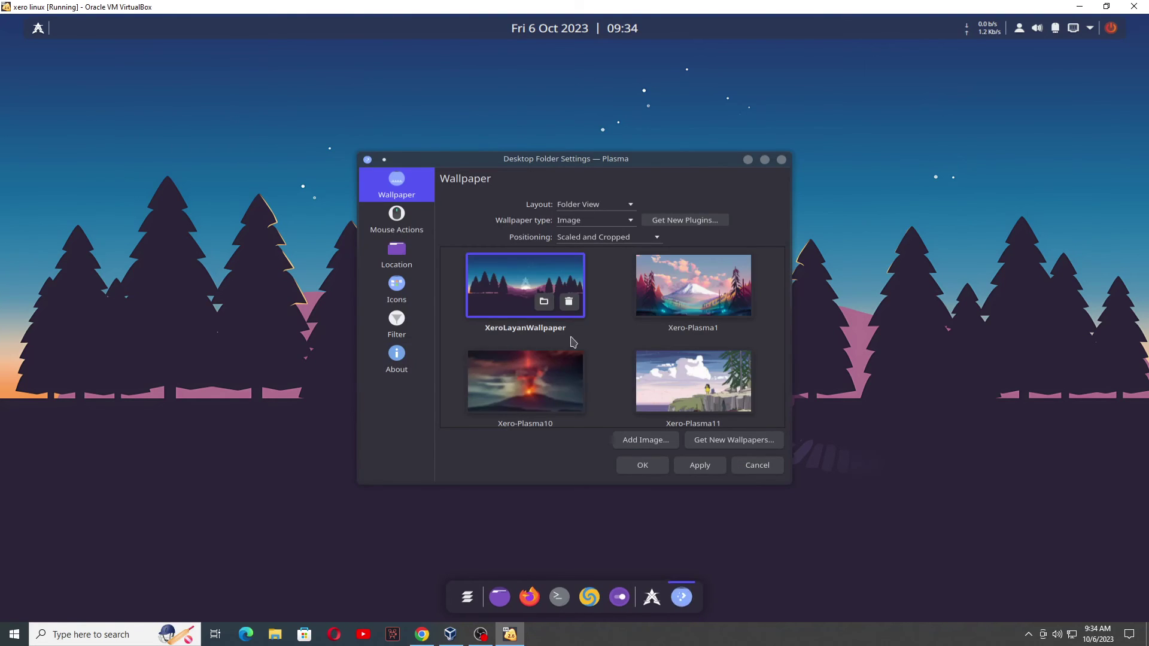
pyautogui.click(676, 306)
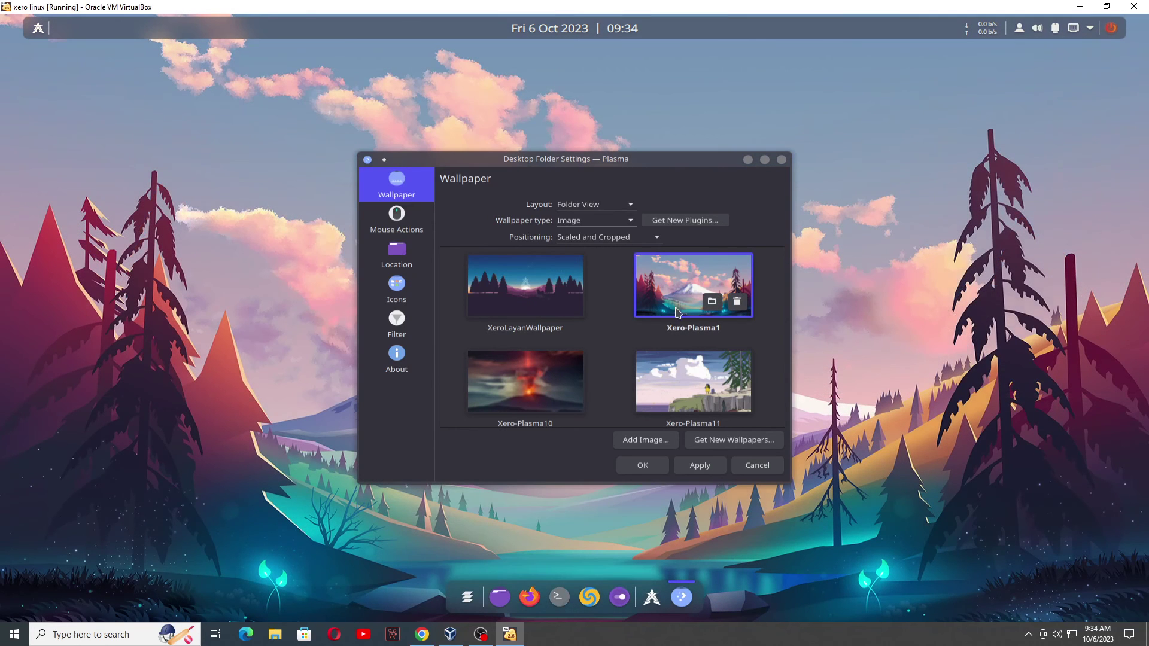
pyautogui.scroll(-1, 681, 377)
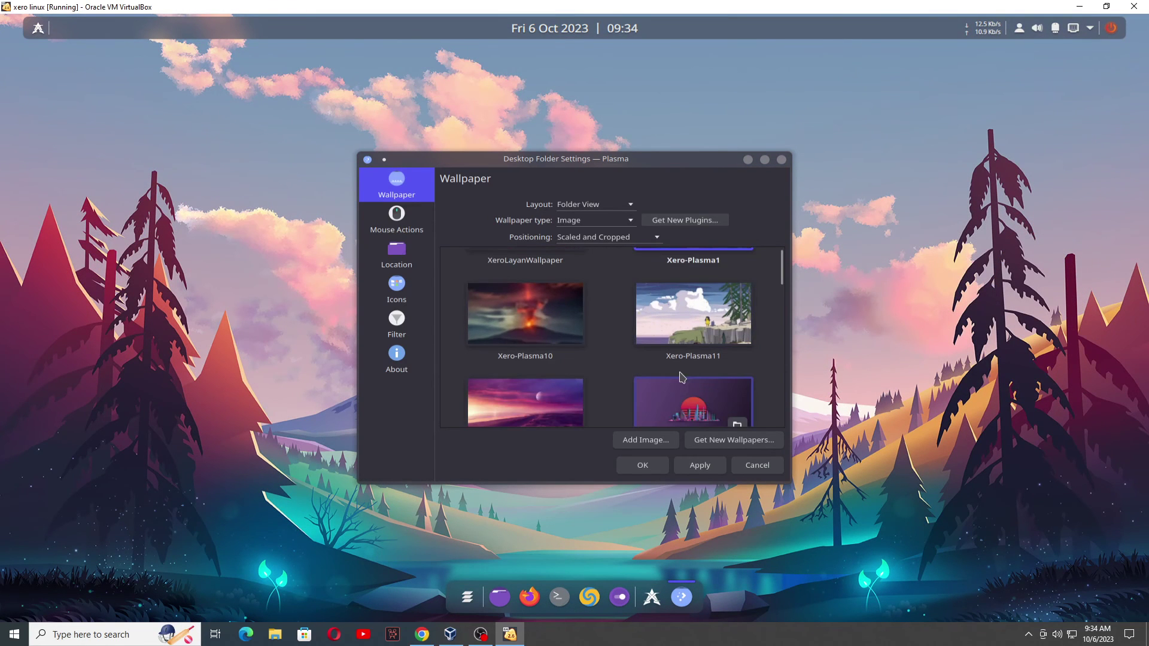
pyautogui.scroll(-3, 682, 377)
pyautogui.click(530, 358)
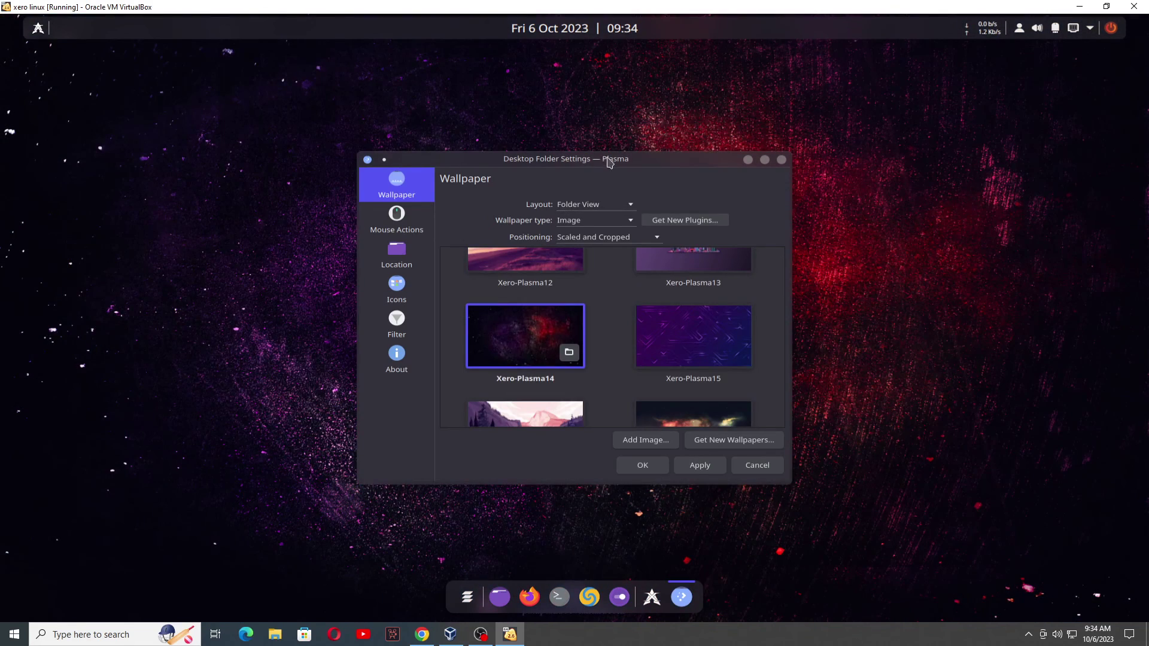
pyautogui.moveTo(599, 154); pyautogui.dragTo(242, 124)
pyautogui.scroll(-1, 297, 287)
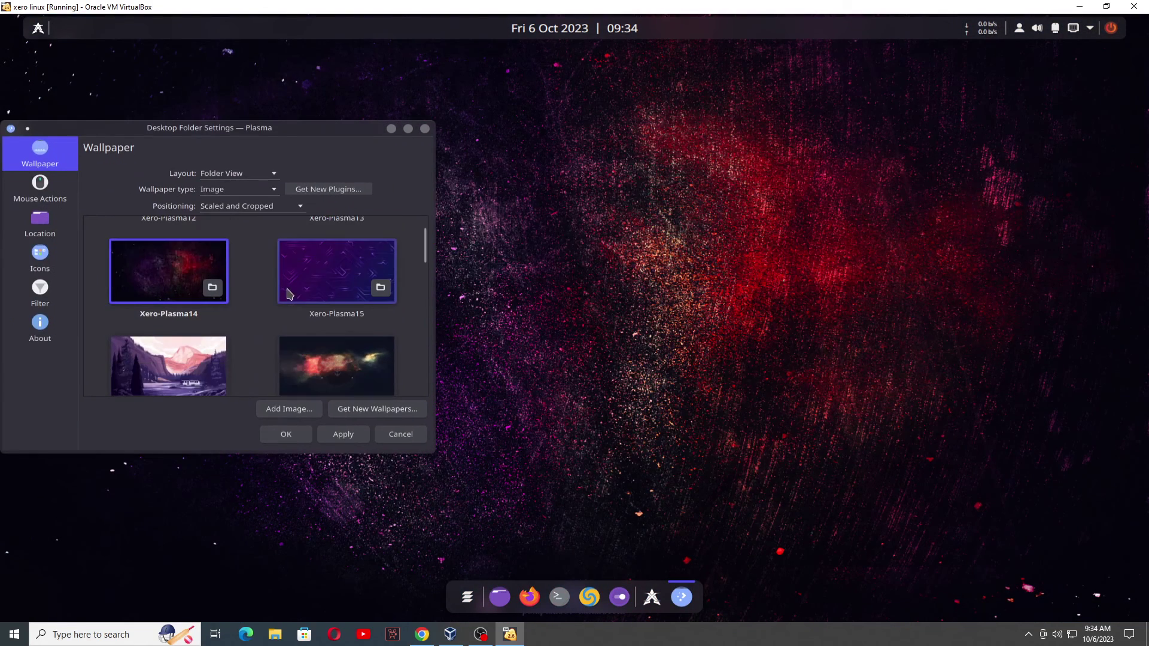
pyautogui.scroll(-6, 297, 298)
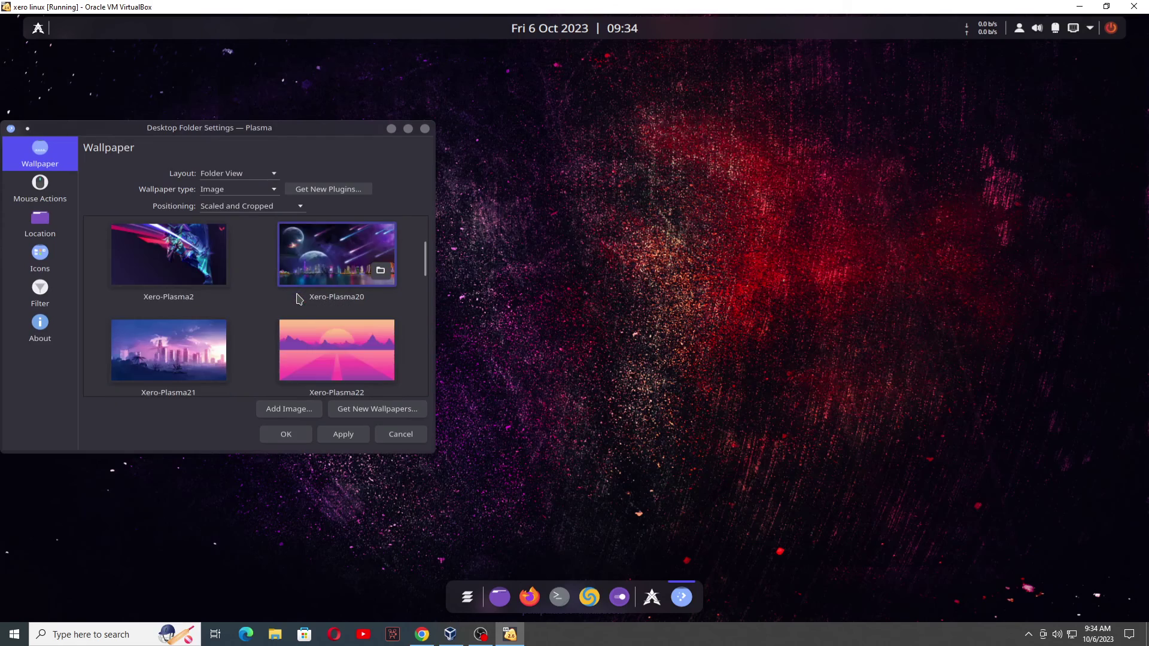
pyautogui.click(319, 271)
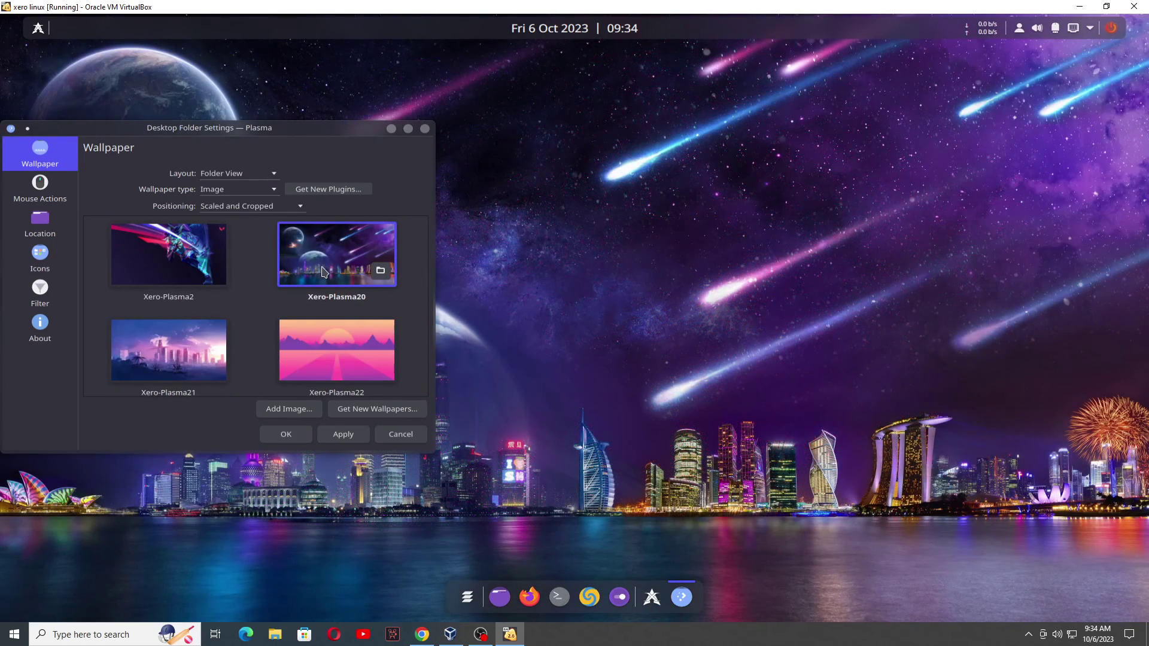
pyautogui.click(345, 436)
pyautogui.click(399, 436)
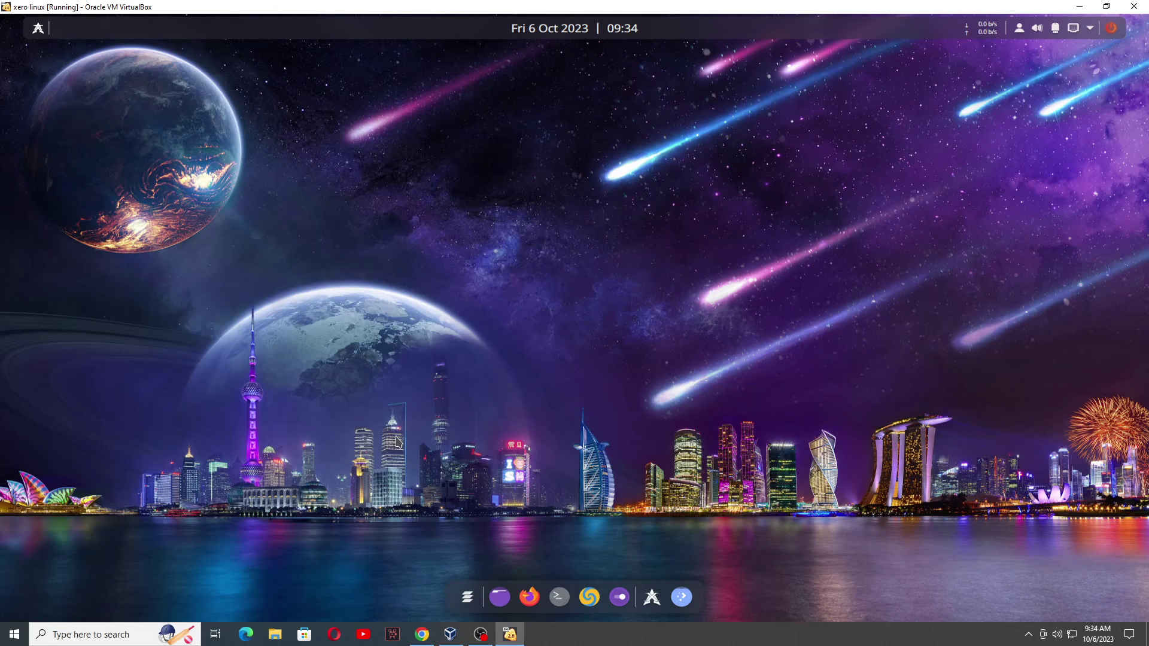
# Set the display to 1920x1080 (16:9) with 150% global scale, apply, and close the window.
pyautogui.rightClick(306, 281)
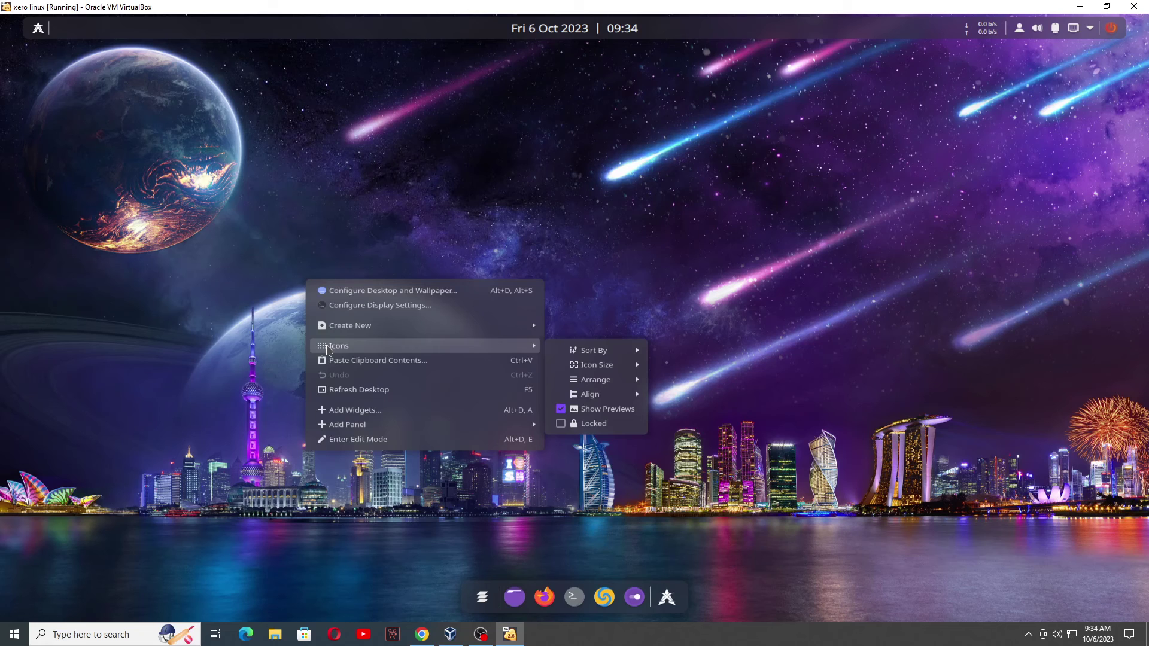
pyautogui.click(395, 307)
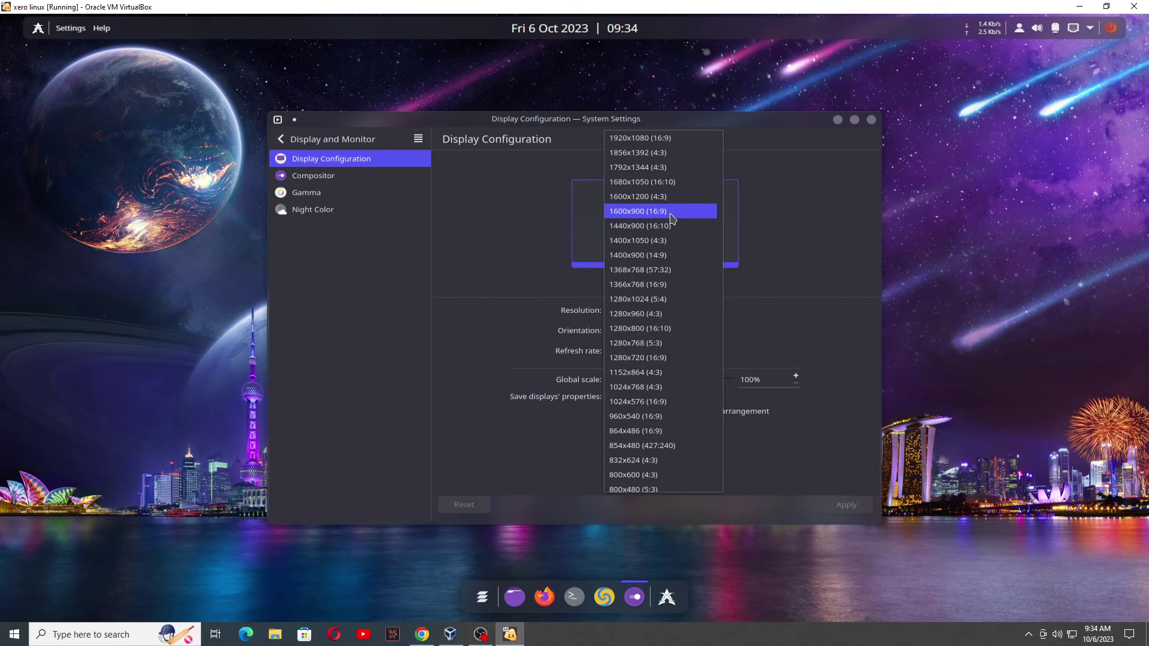
pyautogui.click(658, 139)
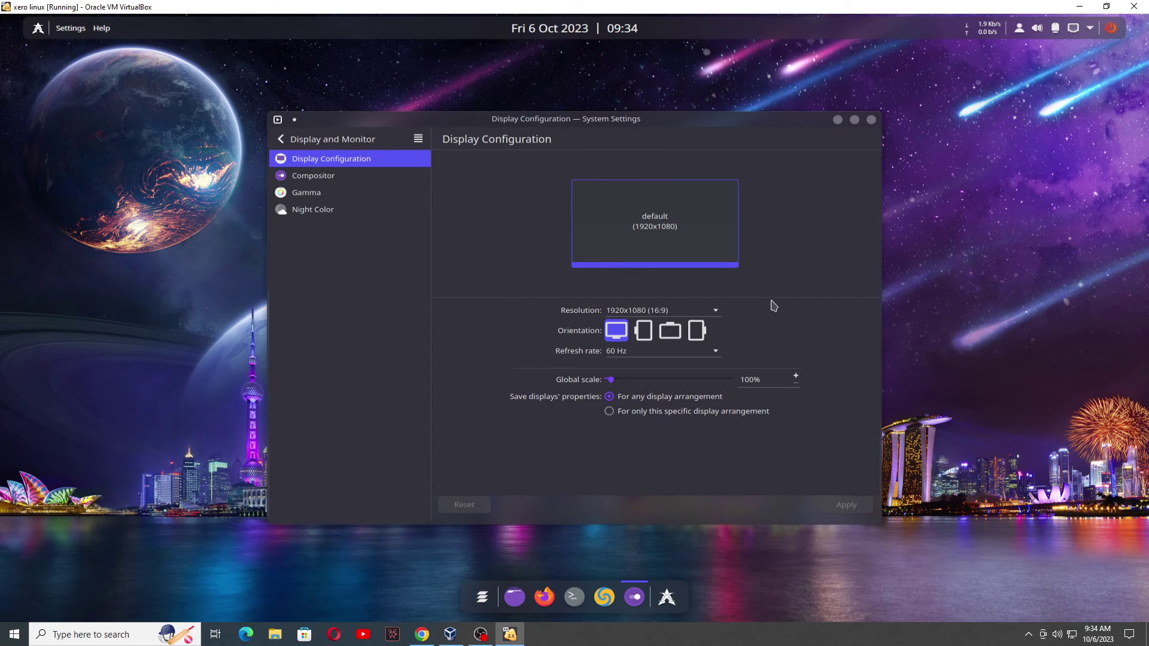
pyautogui.moveTo(613, 382); pyautogui.dragTo(641, 381)
pyautogui.click(852, 510)
pyautogui.click(871, 120)
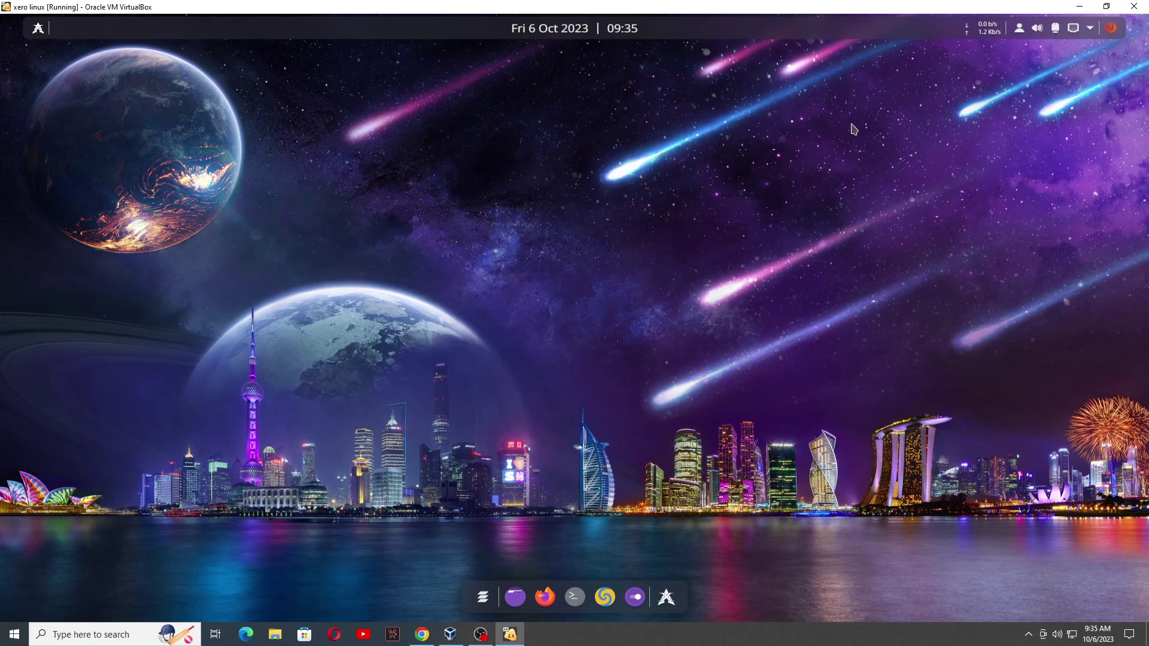
# Add Application Launcher and Analog Clock widgets to the desktop and close the widget list.
pyautogui.rightClick(405, 234)
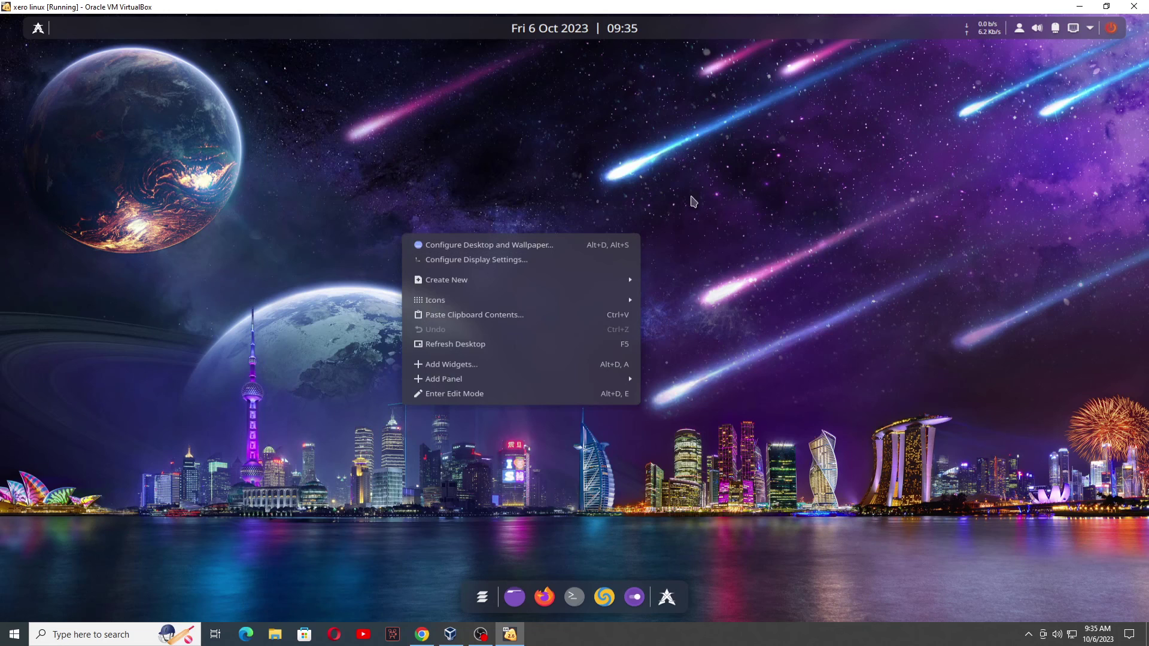
pyautogui.click(527, 369)
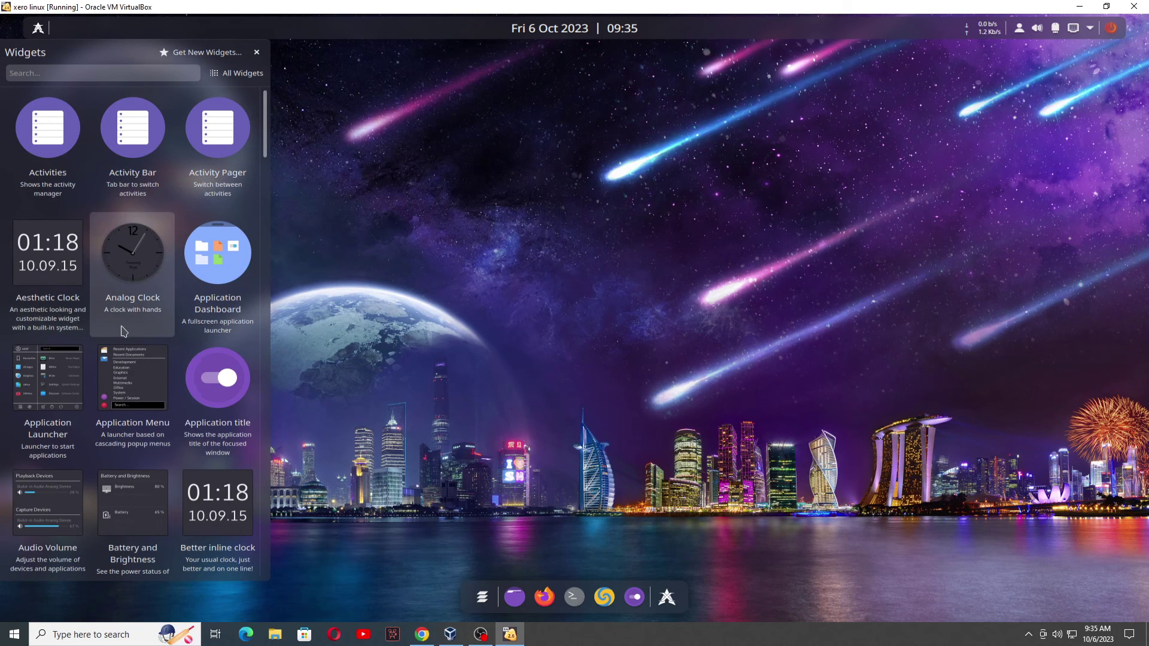
pyautogui.doubleClick(70, 386)
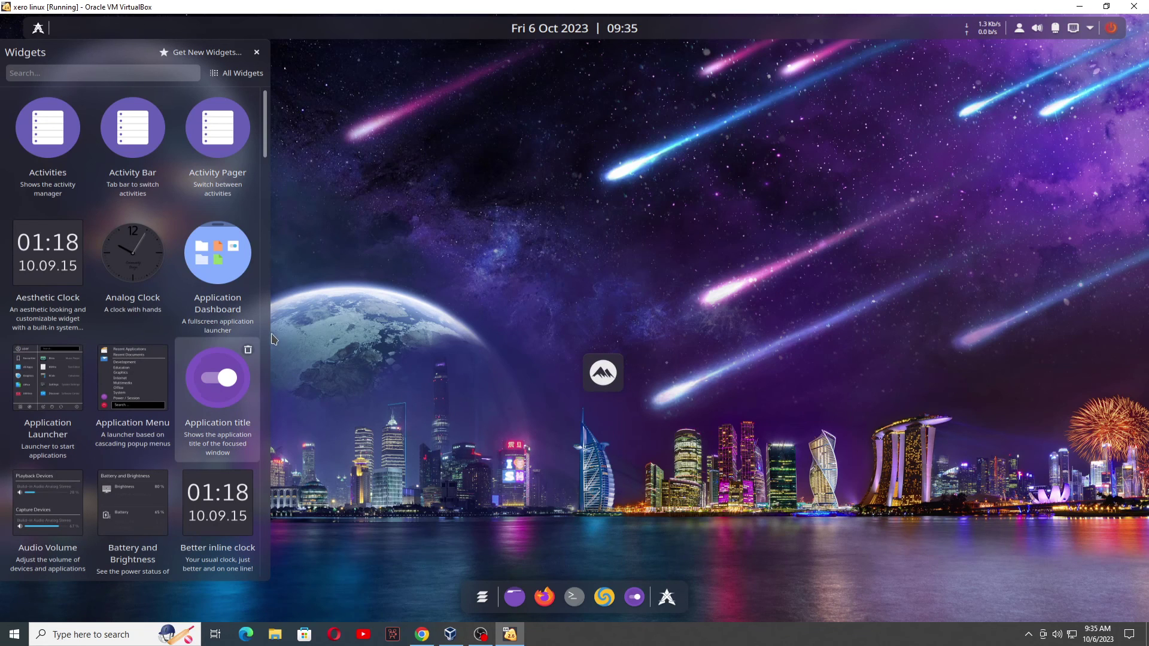
pyautogui.doubleClick(137, 274)
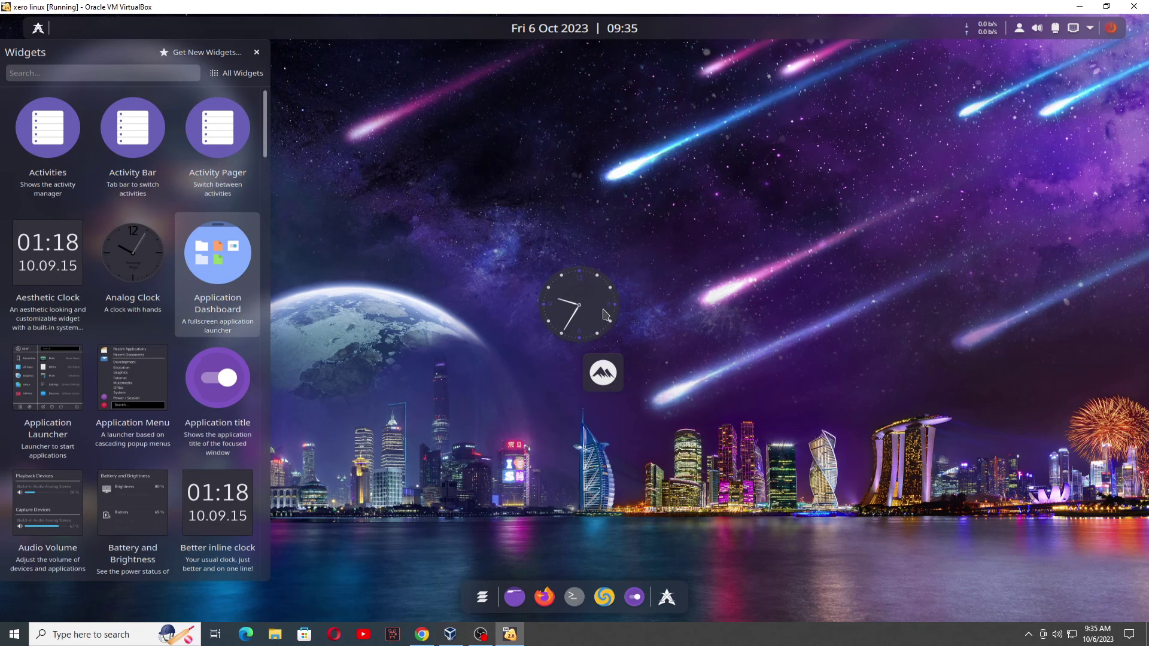
pyautogui.press('Escape')
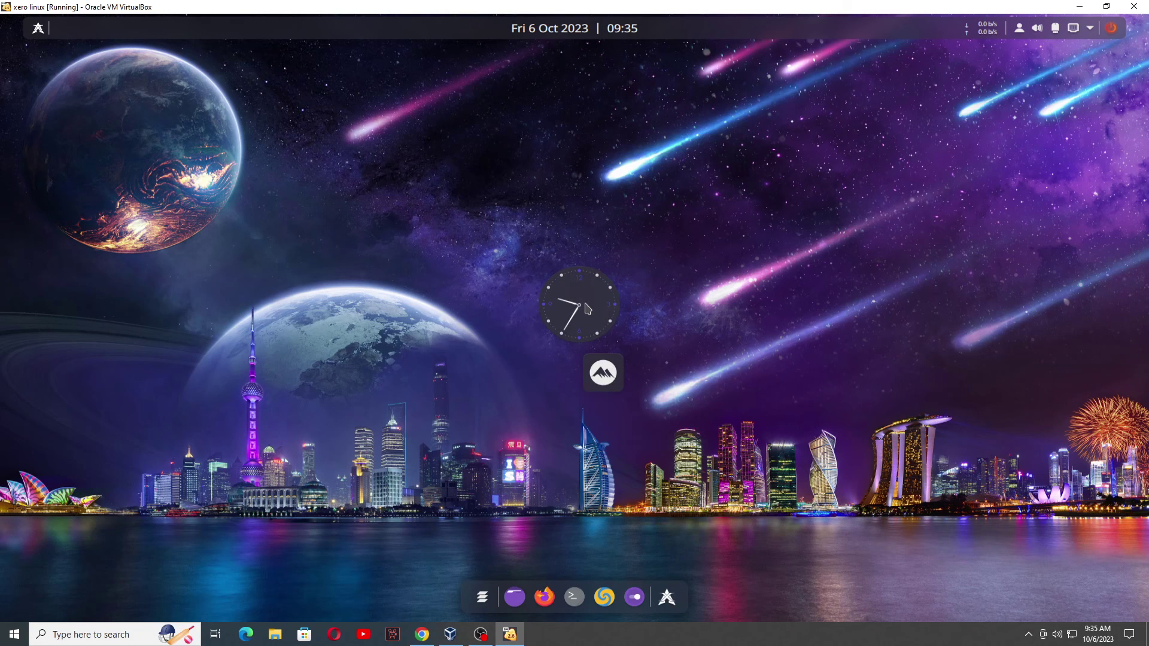
# Open and close the new clock's calendar popup twice.
pyautogui.click(554, 327)
pyautogui.click(673, 279)
pyautogui.click(549, 294)
pyautogui.click(556, 300)
# Find Compact ShutDown in the widget list, place it on the desktop, and close the list.
pyautogui.rightClick(146, 485)
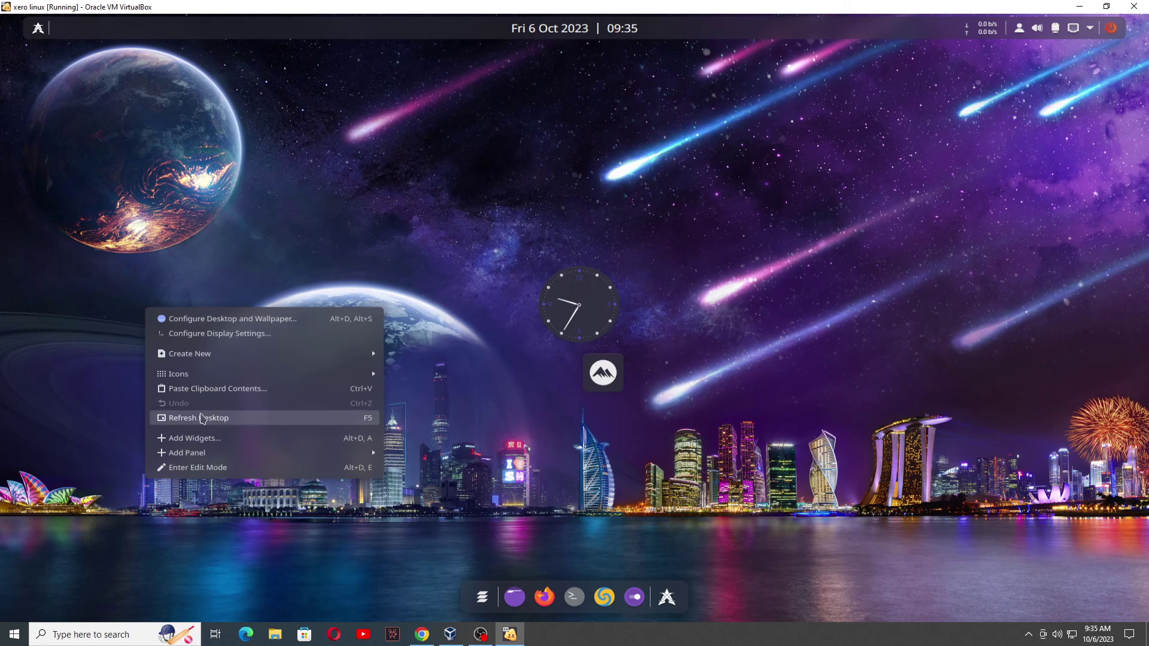
pyautogui.click(210, 438)
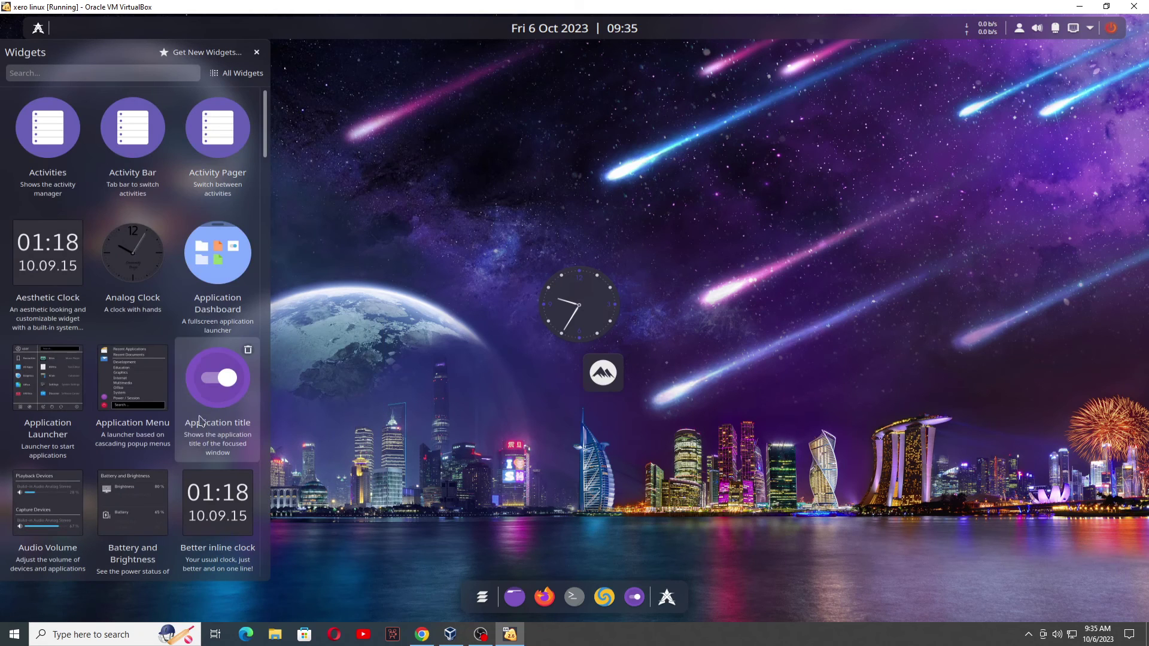
pyautogui.scroll(-1, 216, 335)
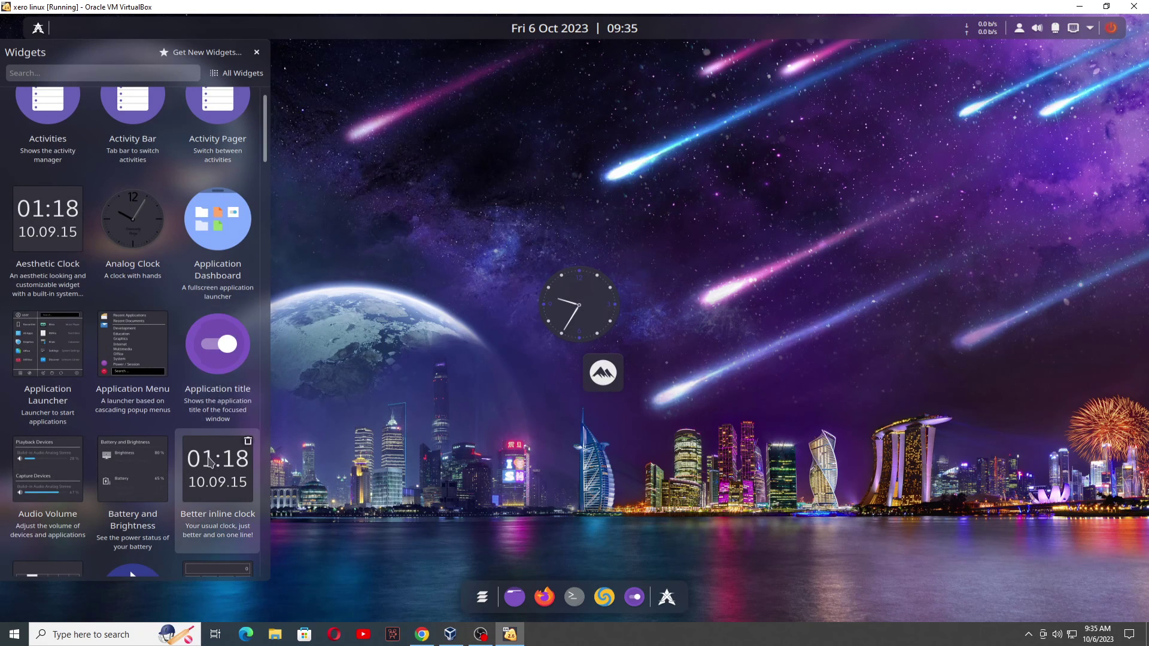
pyautogui.scroll(-4, 189, 542)
pyautogui.scroll(-4, 189, 532)
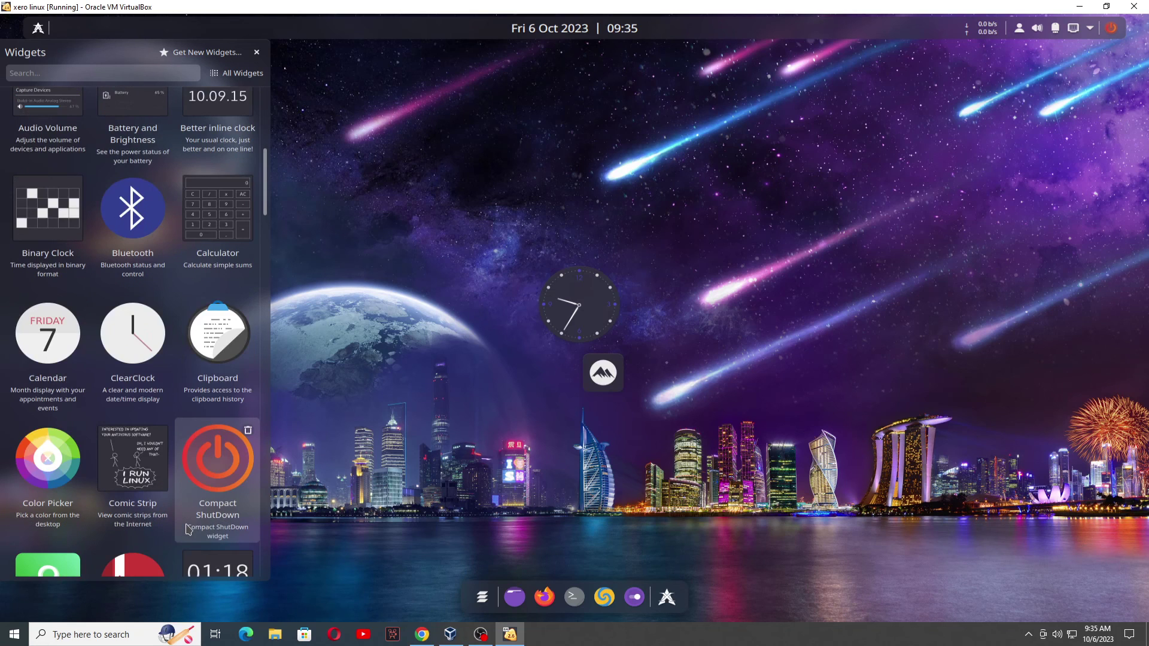
pyautogui.scroll(-3, 202, 515)
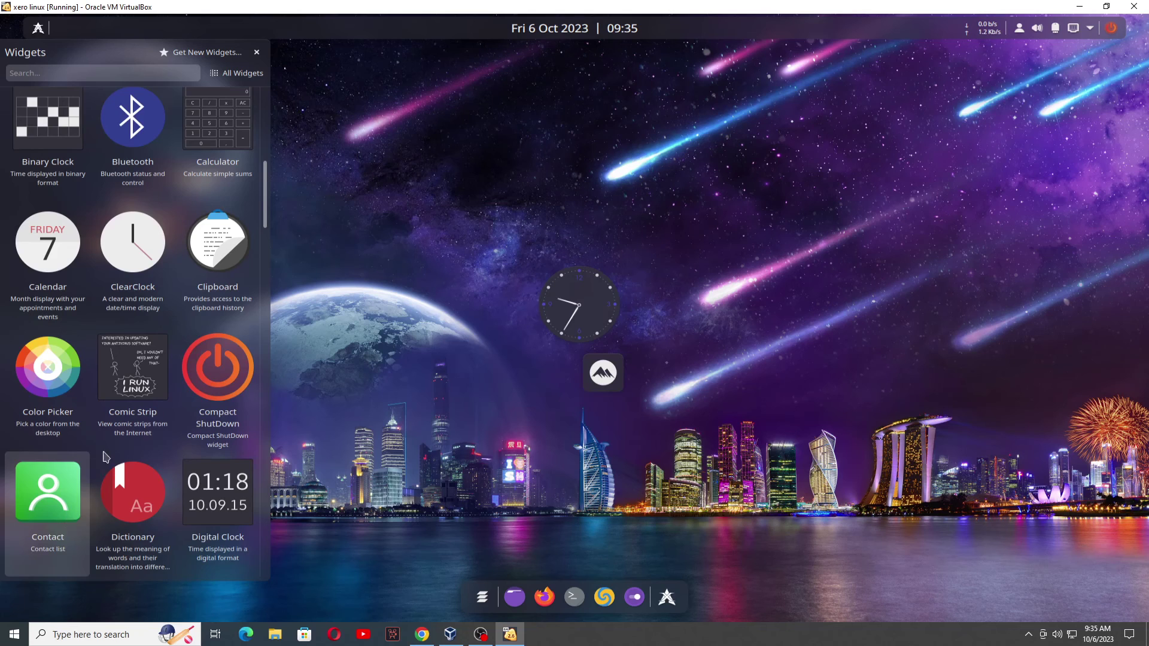
pyautogui.scroll(-1, 201, 431)
pyautogui.scroll(-1, 202, 434)
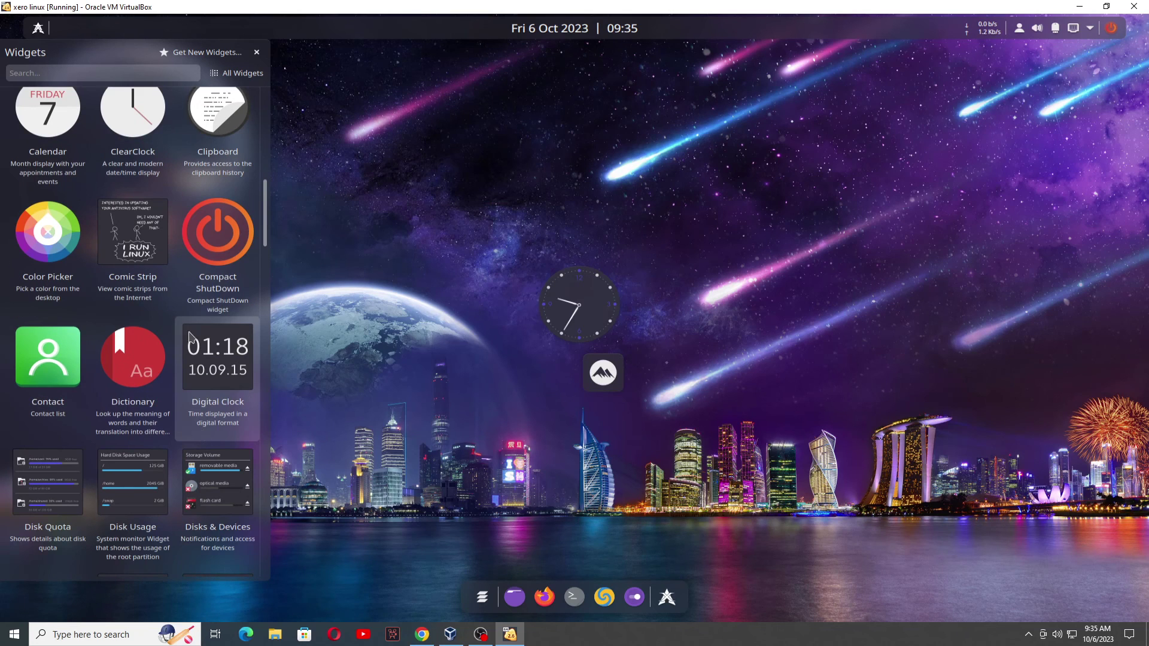
pyautogui.doubleClick(226, 250)
pyautogui.click(389, 237)
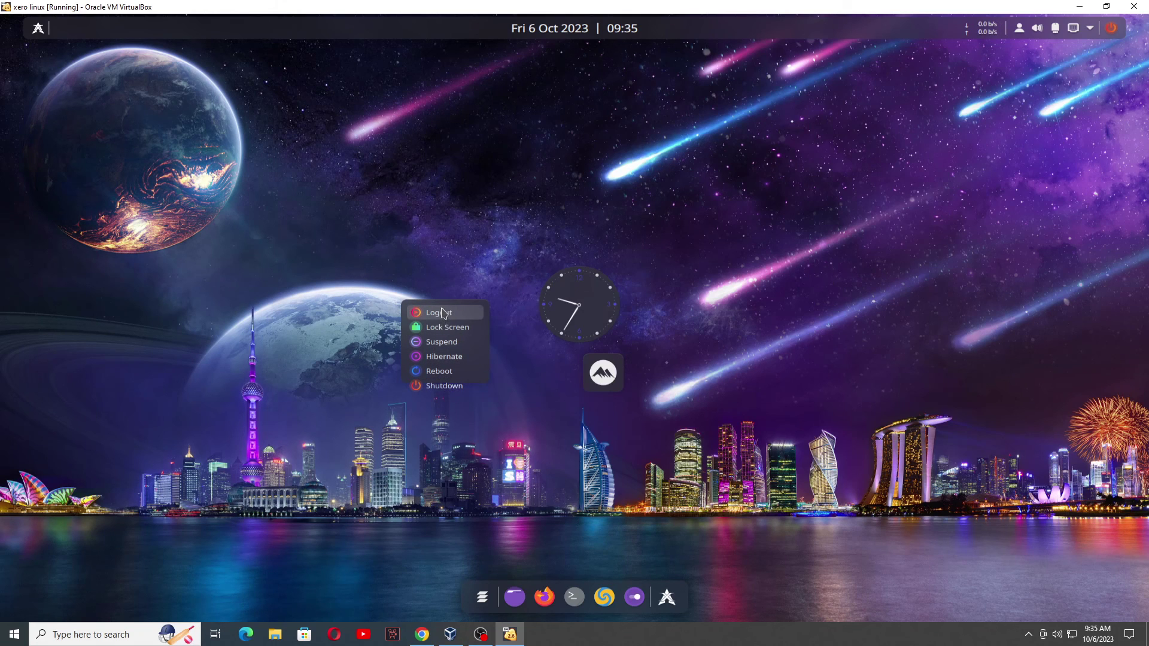
# Choose Shutdown from the Compact ShutDown widget's list to power off the XeroLinux guest.
pyautogui.click(444, 386)
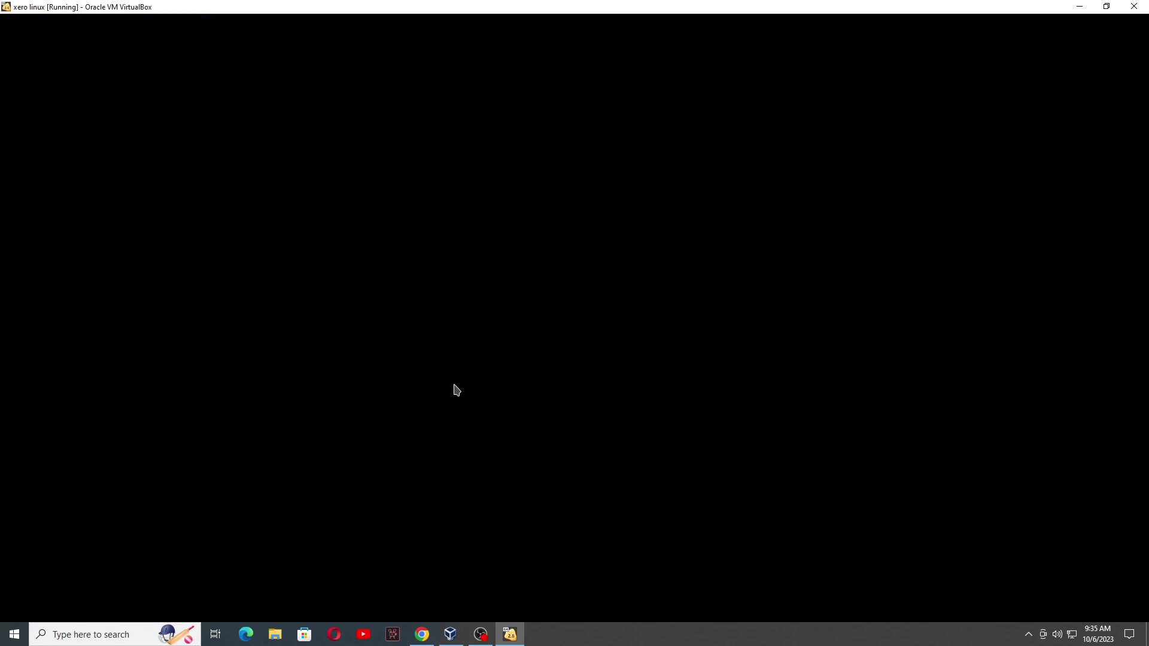